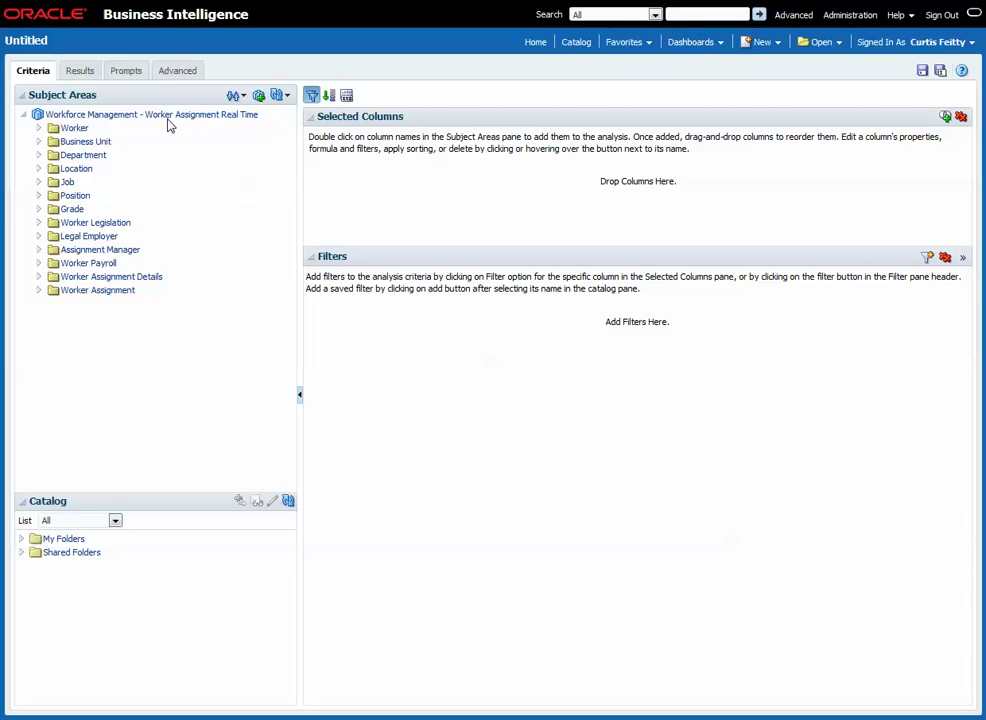
Add the worker Name and Person Number columns from the Worker folder.
left_click(41, 131)
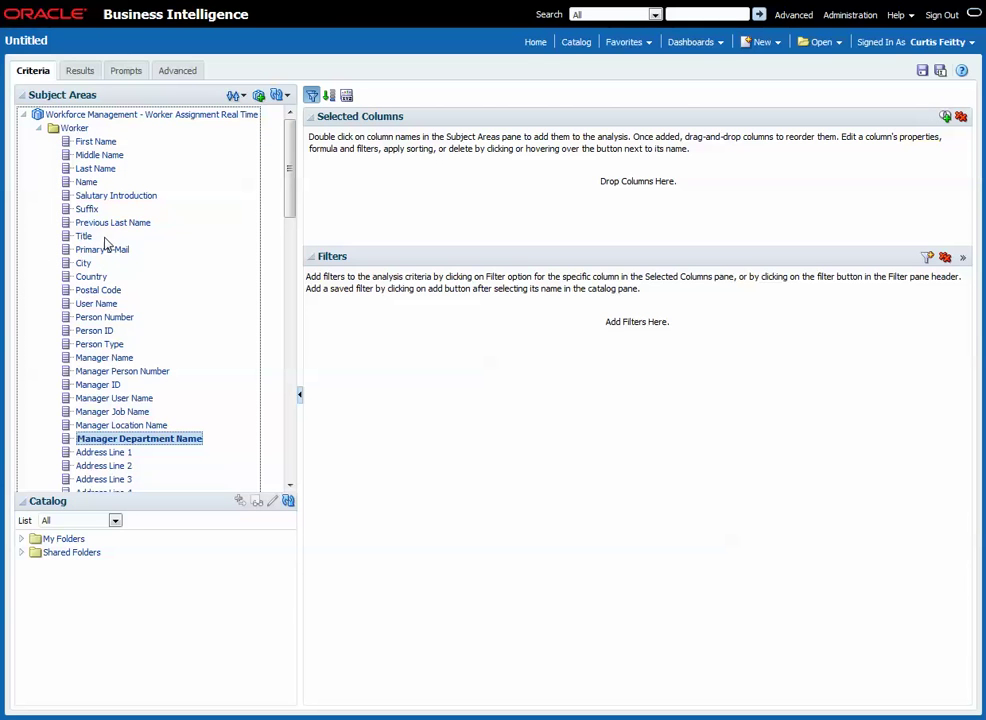
double_click(88, 184)
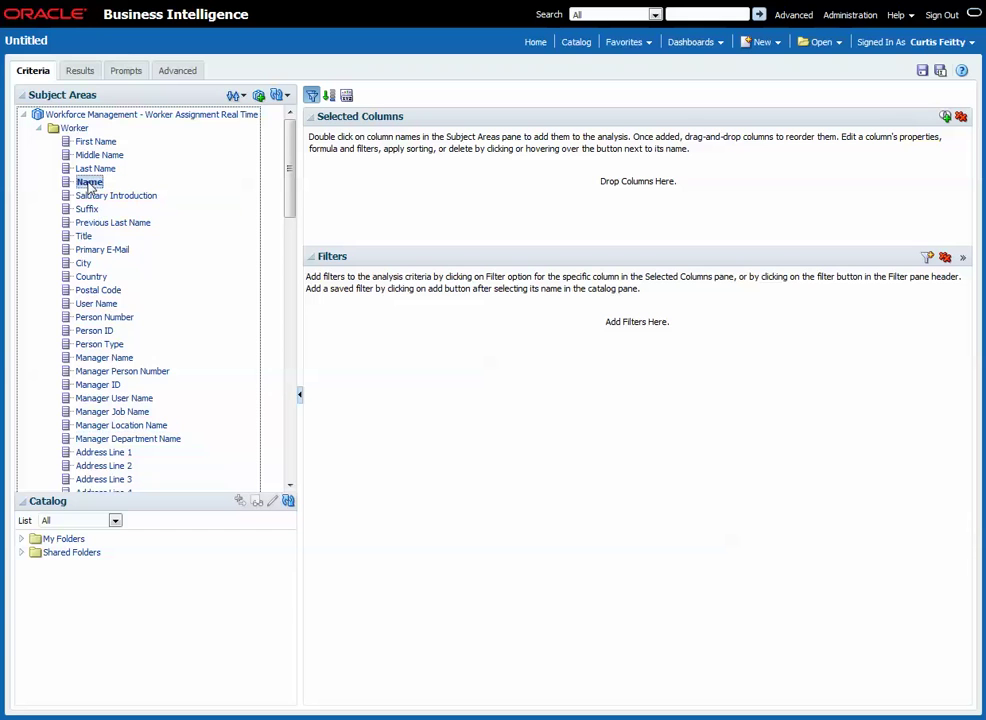
double_click(99, 318)
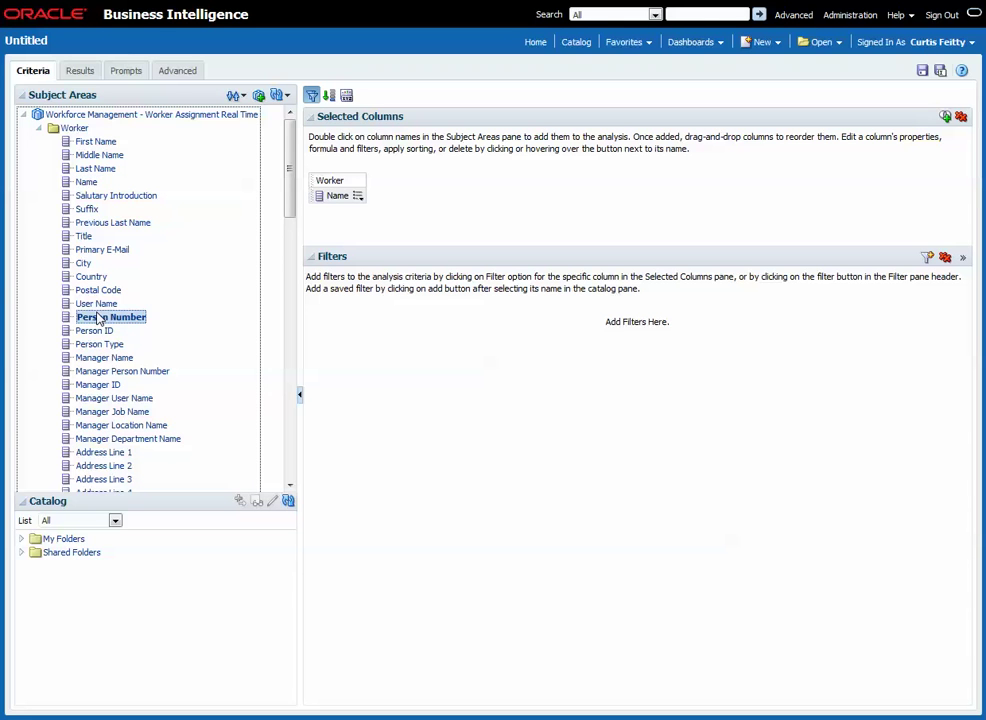
left_click(40, 130)
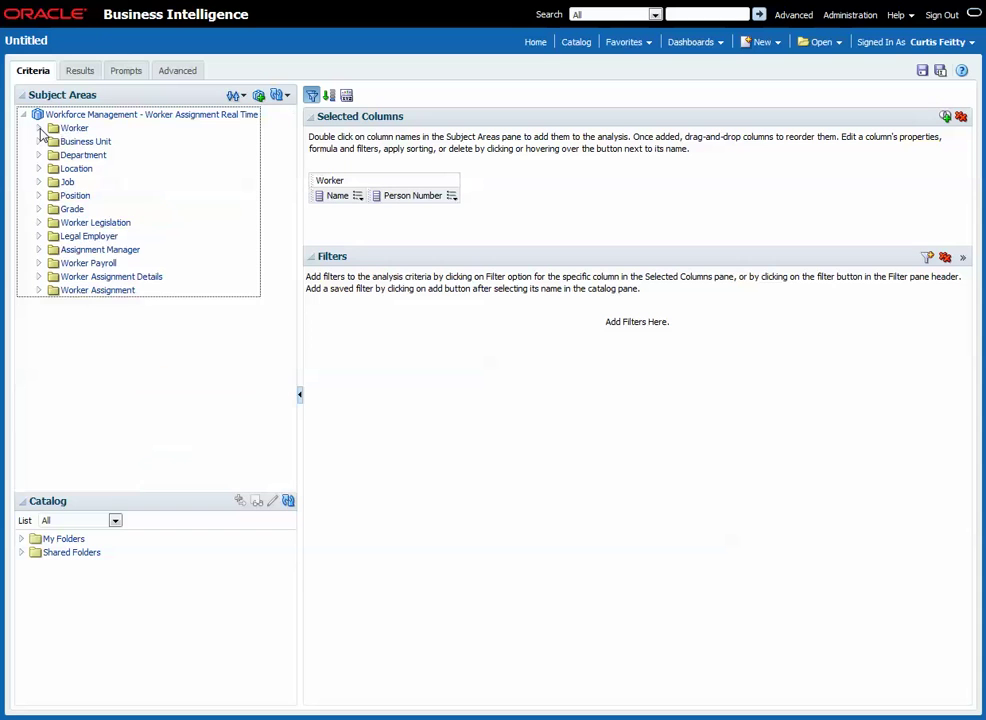
Add the job Name, Location Name and Worker Assignment Head Count columns.
left_click(40, 183)
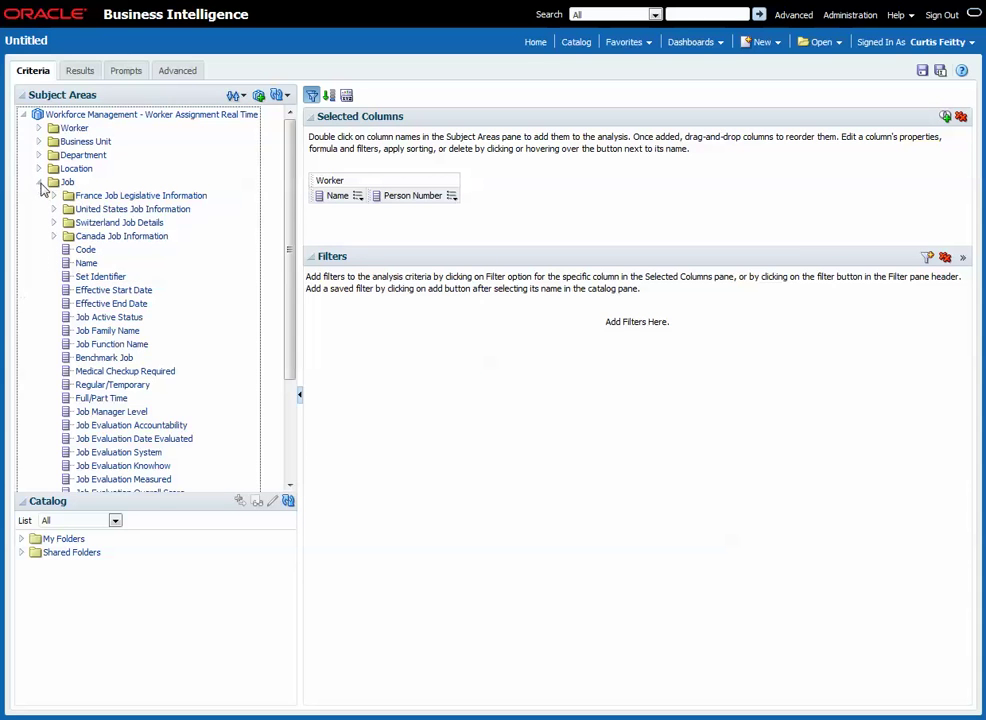
double_click(86, 264)
left_click(39, 182)
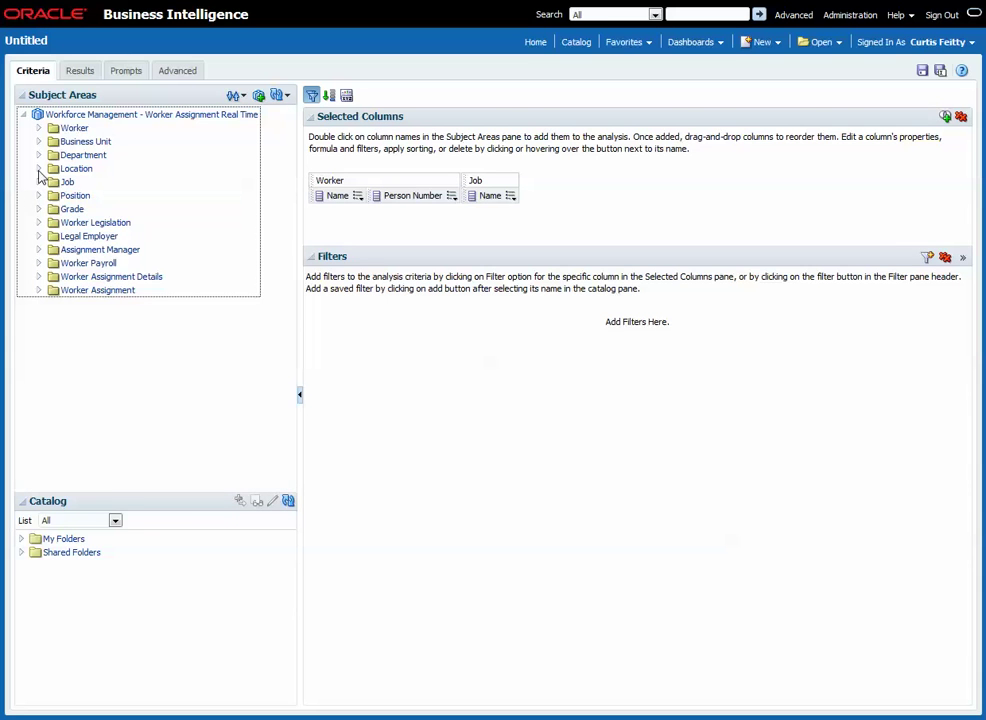
left_click(39, 168)
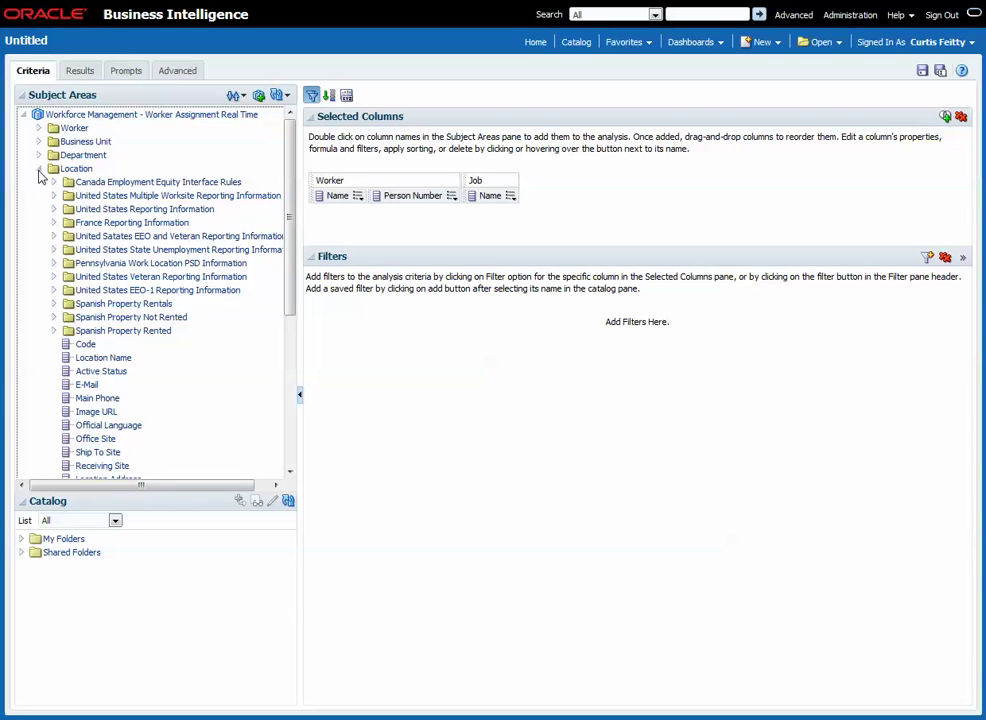
double_click(109, 357)
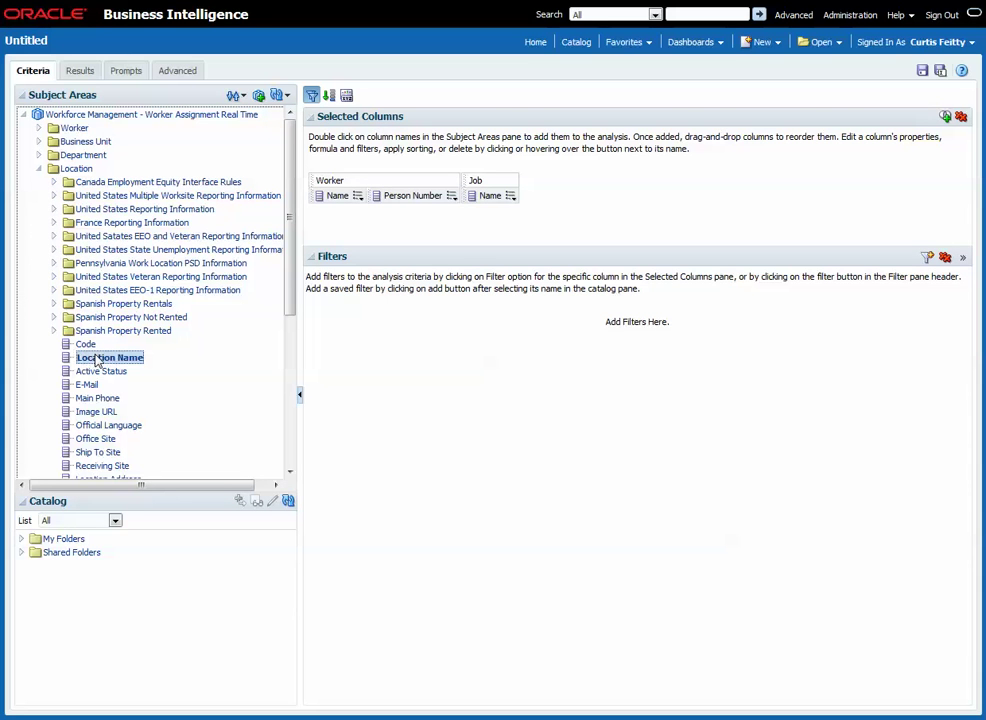
left_click(40, 169)
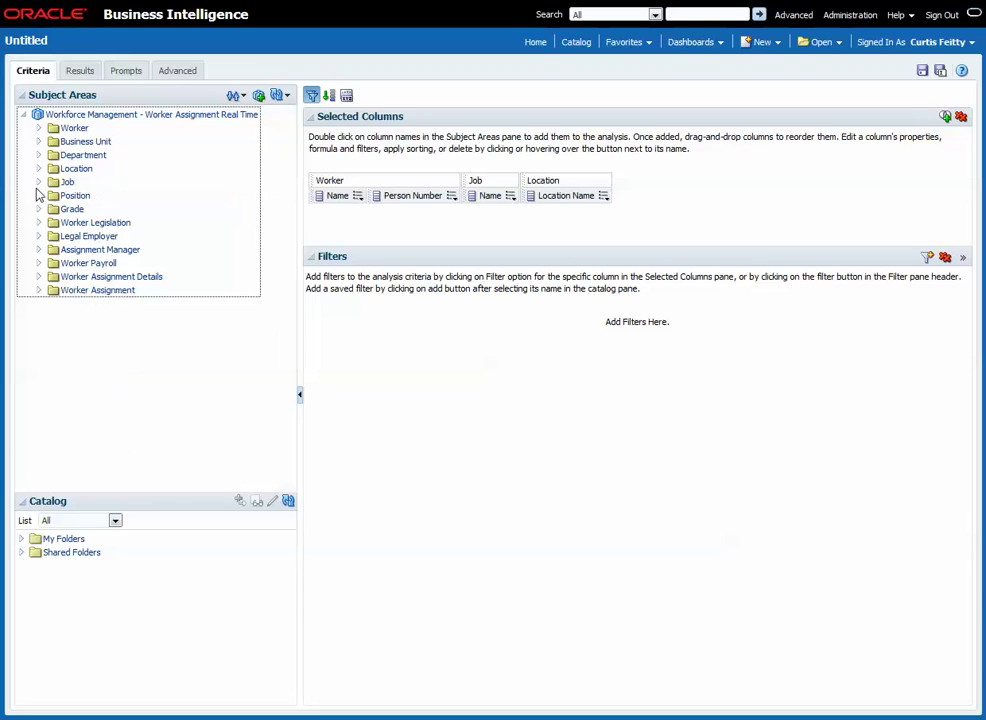
left_click(39, 290)
double_click(95, 317)
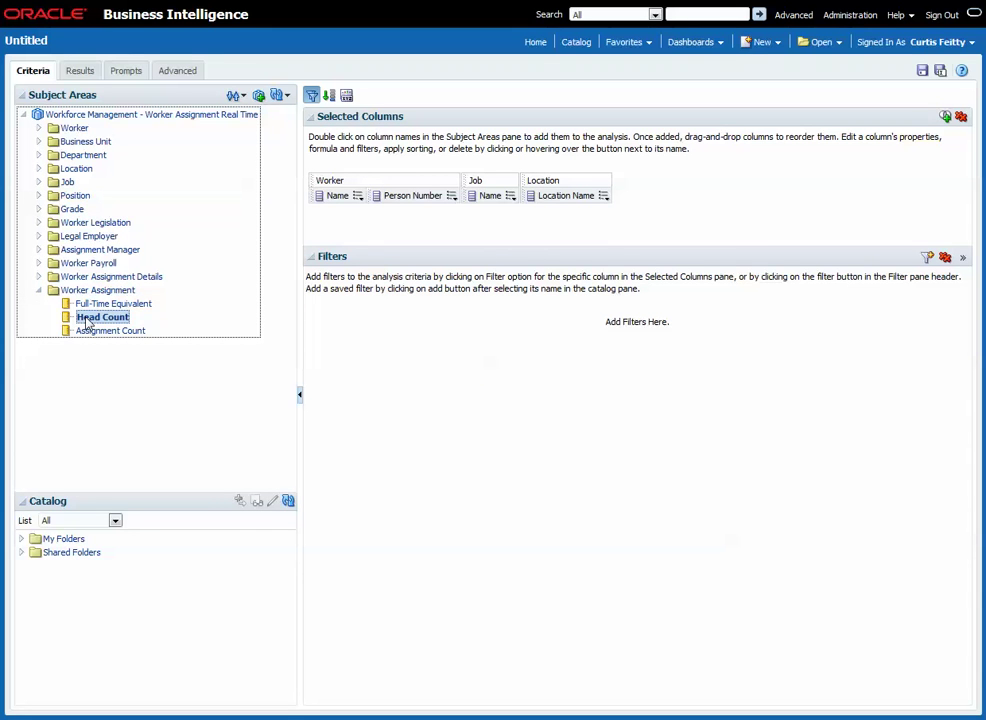
left_click(80, 72)
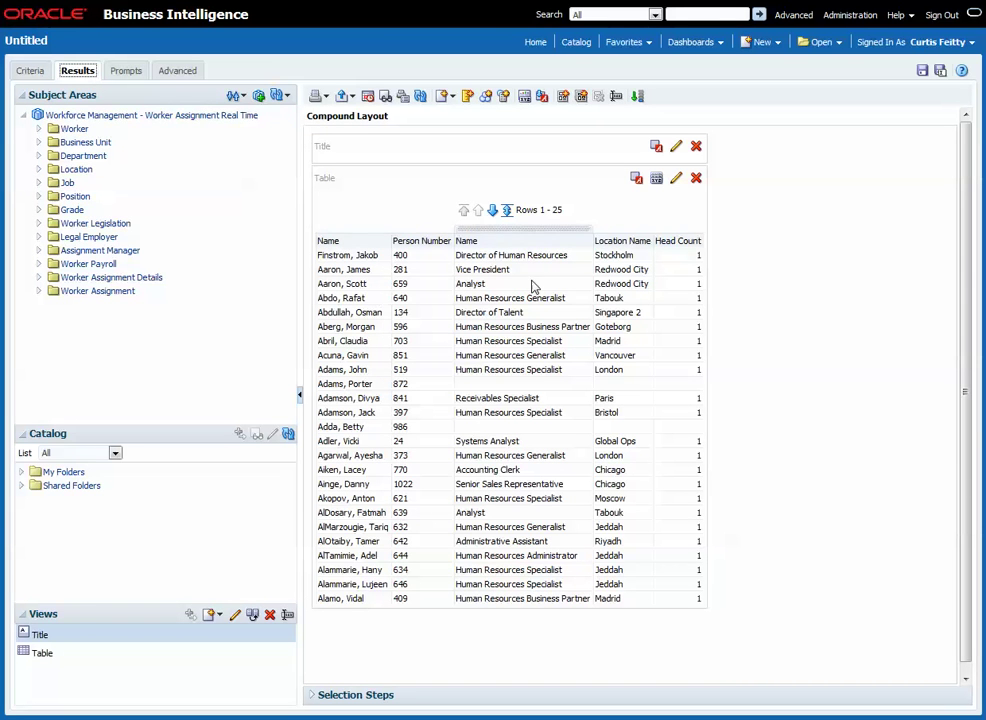
left_click(32, 72)
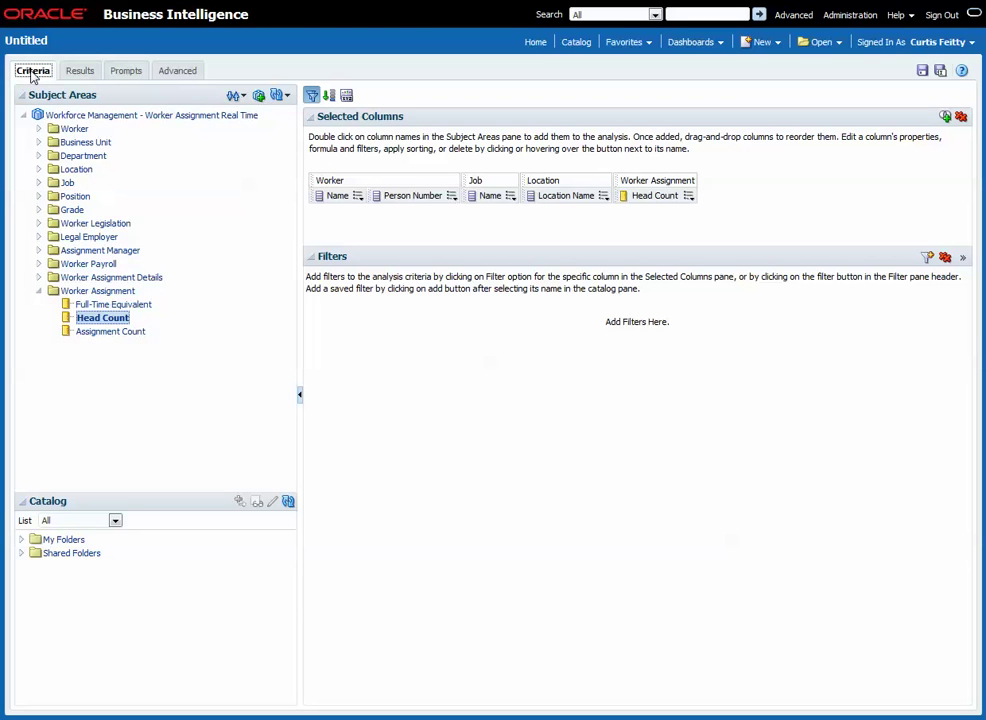
left_click(277, 95)
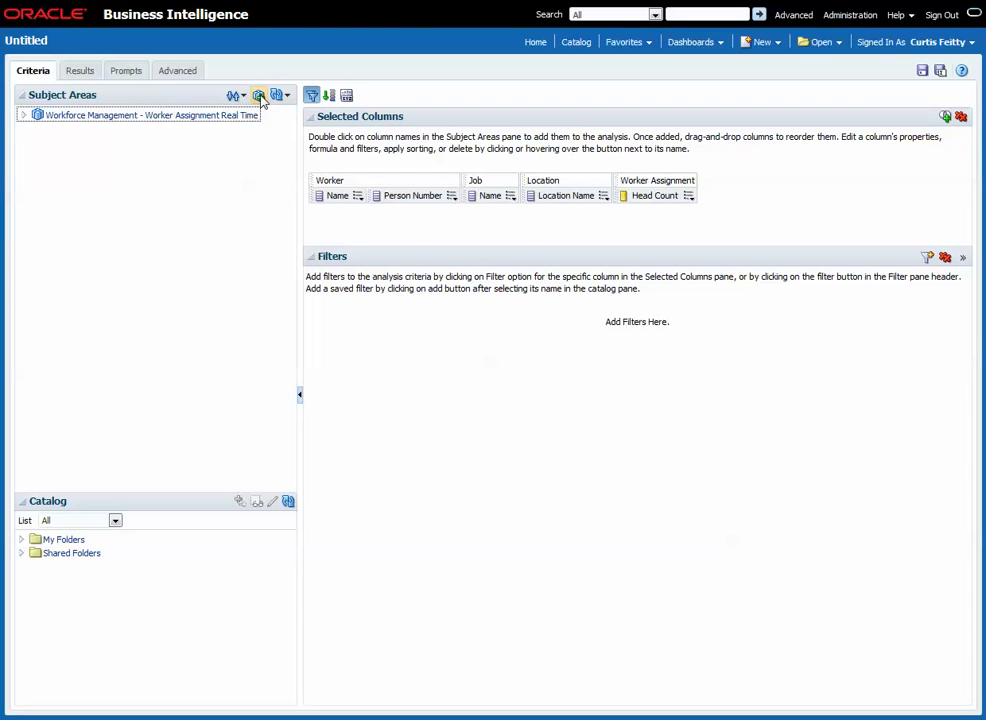
Add the Compensation - Salary Details Real Time subject area to the analysis.
left_click(258, 95)
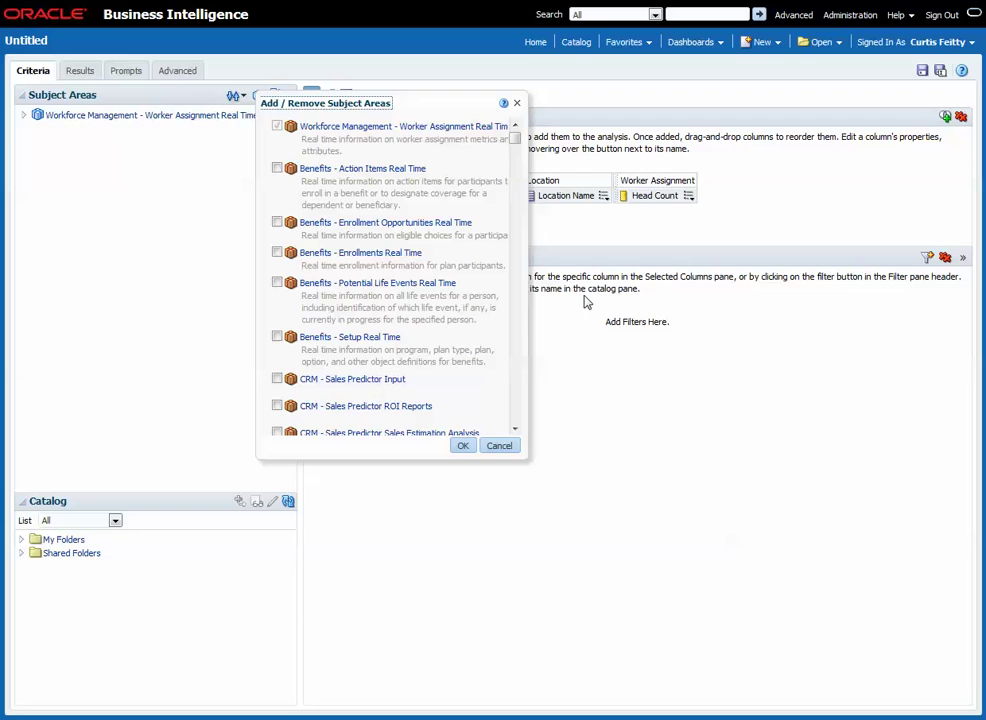
left_click(520, 374)
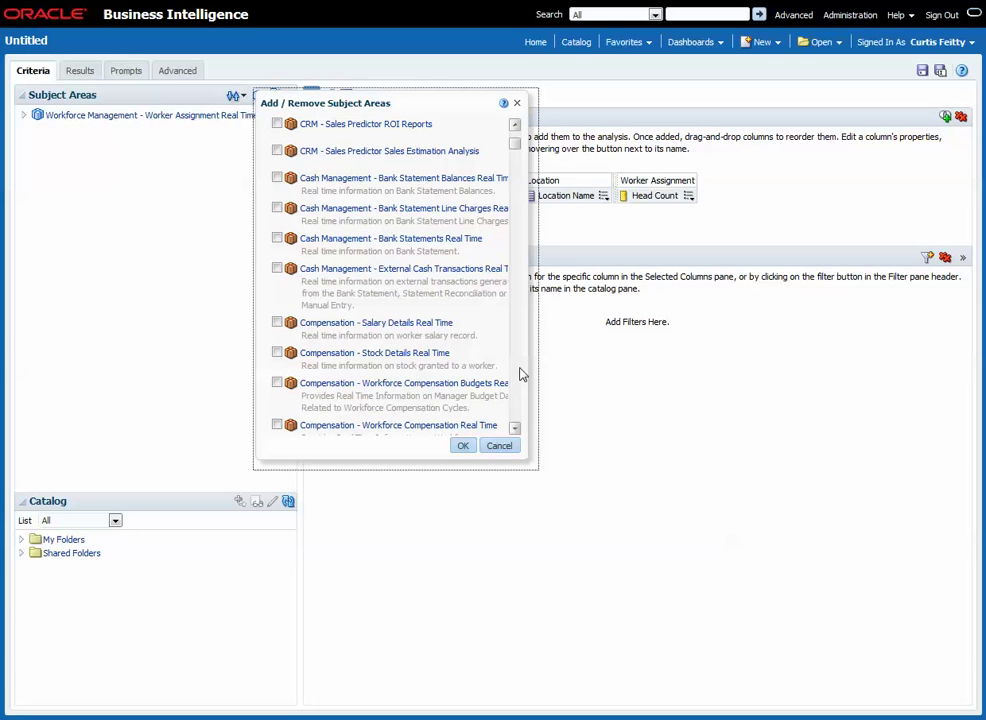
left_click(277, 322)
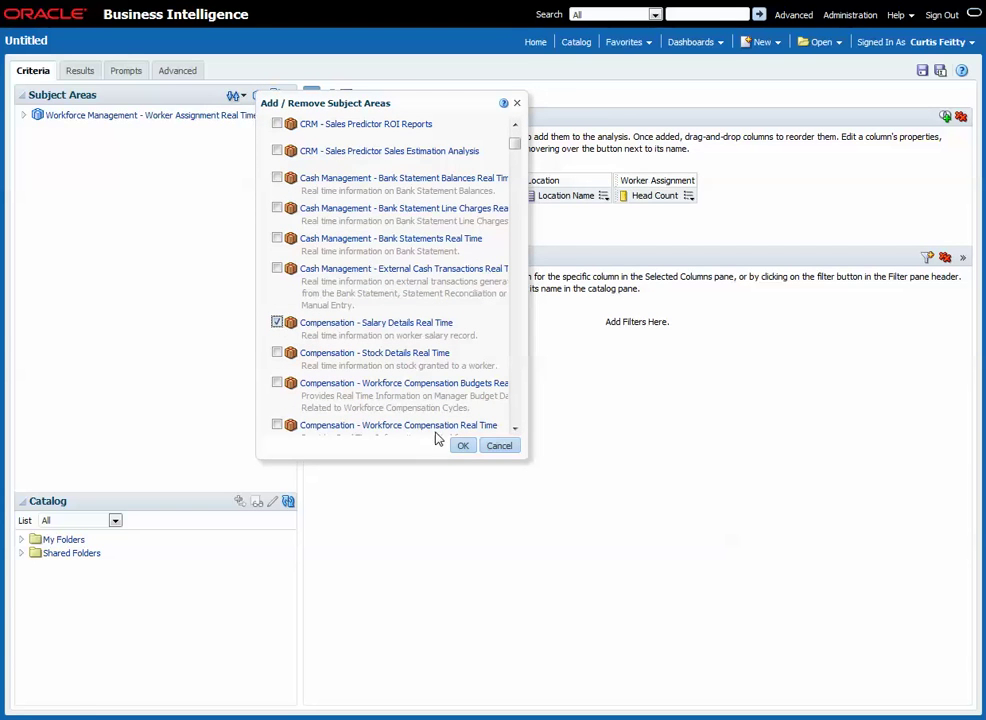
left_click(461, 446)
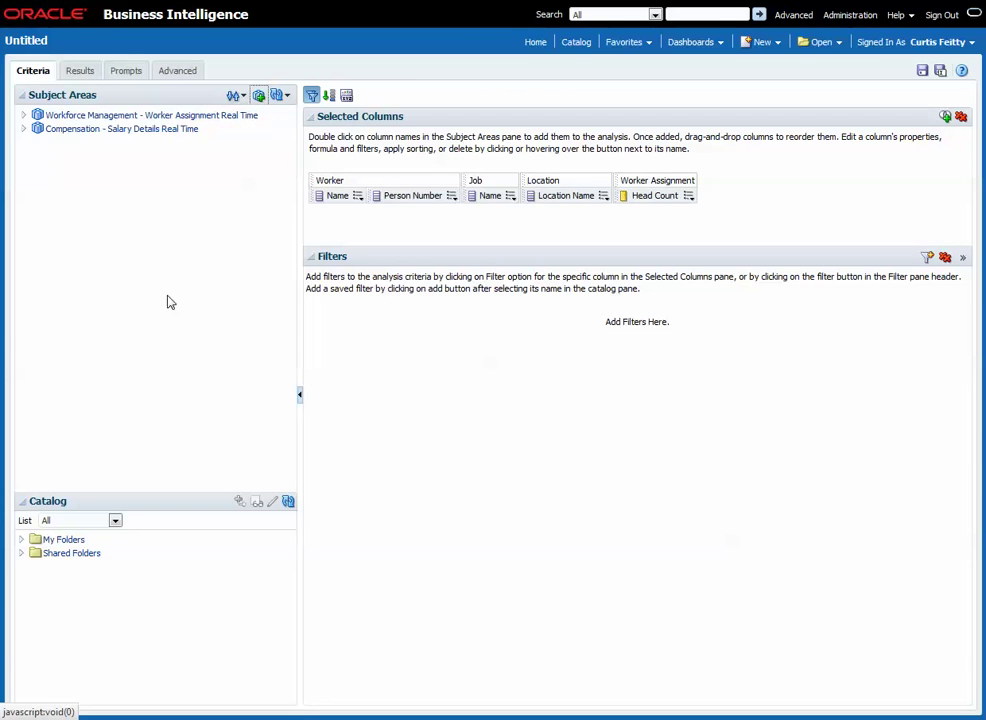
Add Annualized Salary from the Salary folder and view the results.
left_click(27, 134)
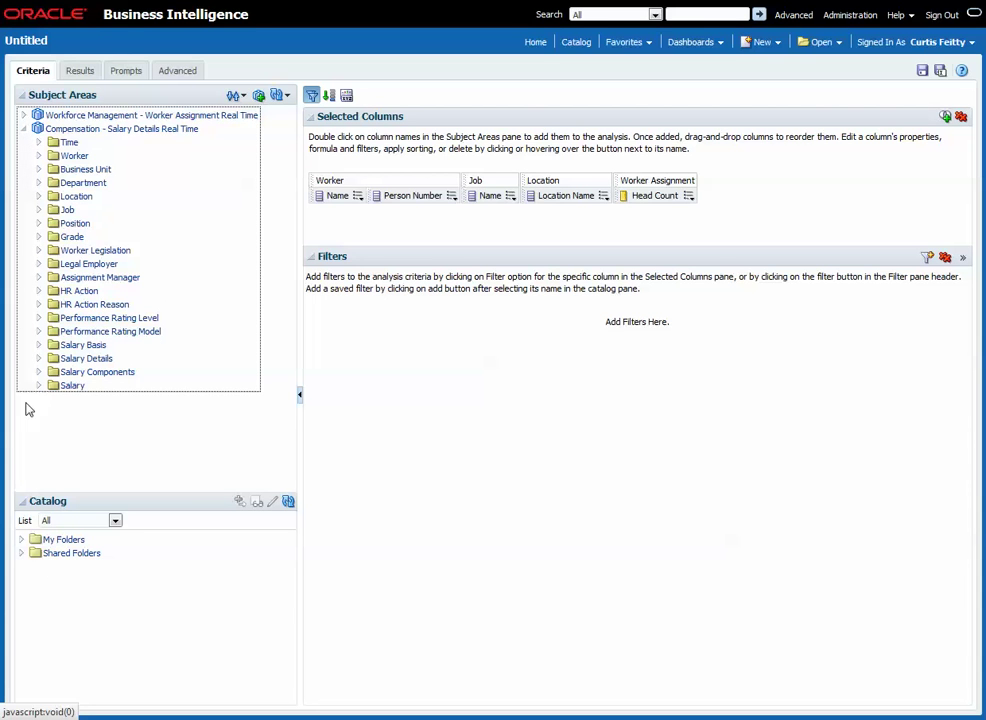
left_click(39, 386)
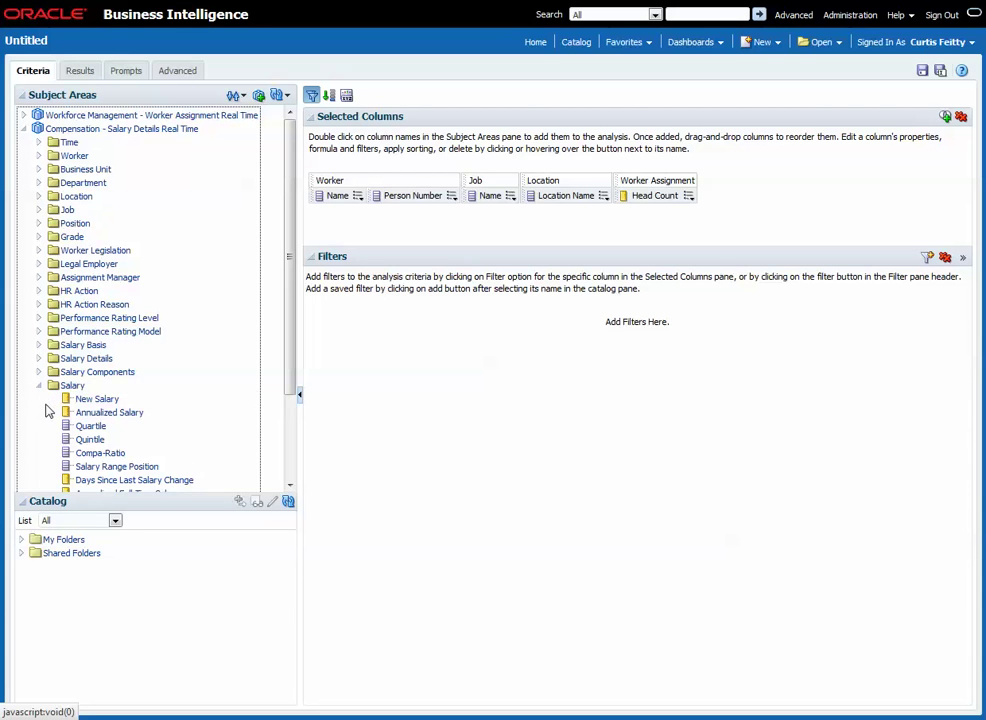
double_click(98, 413)
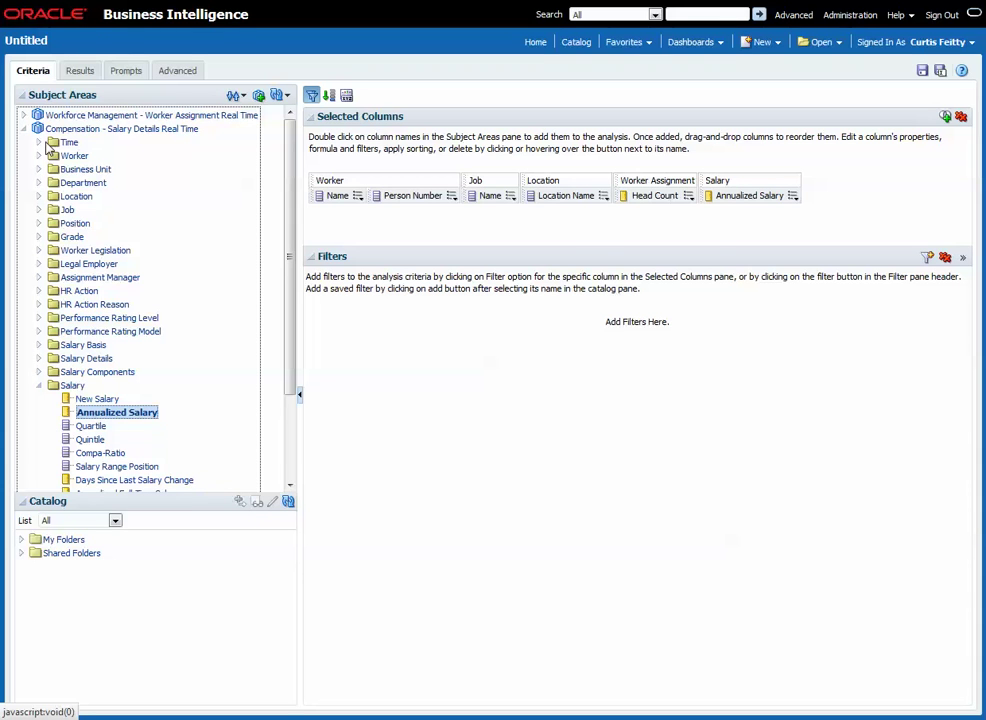
left_click(80, 72)
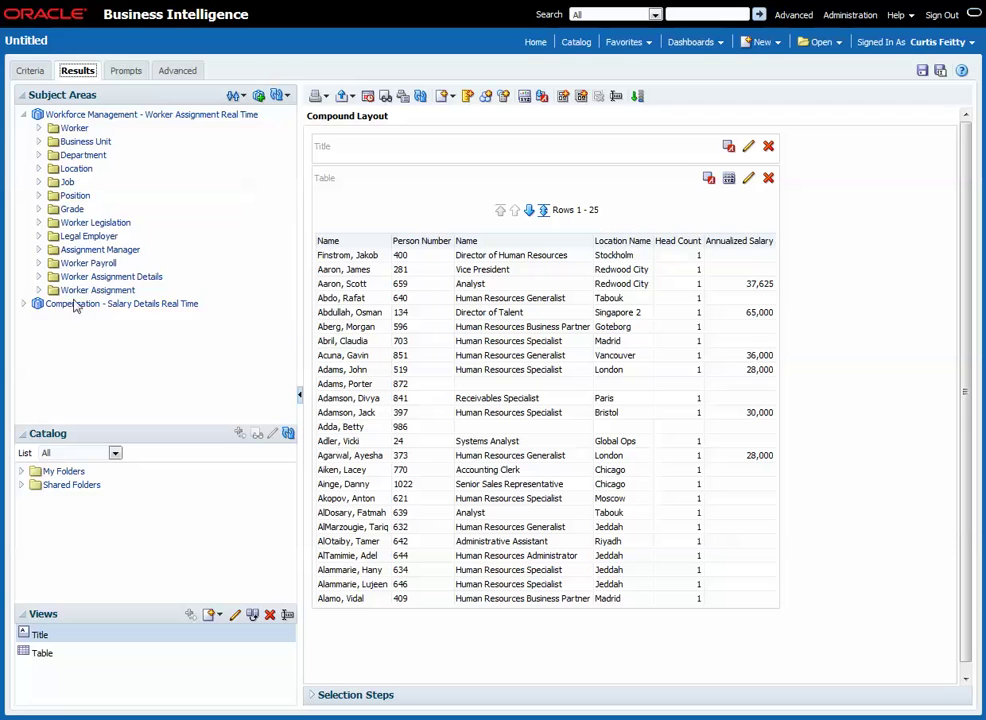
Return to the Criteria view with the Workforce Management, Compensation and Salary folders collapsed.
left_click(24, 115)
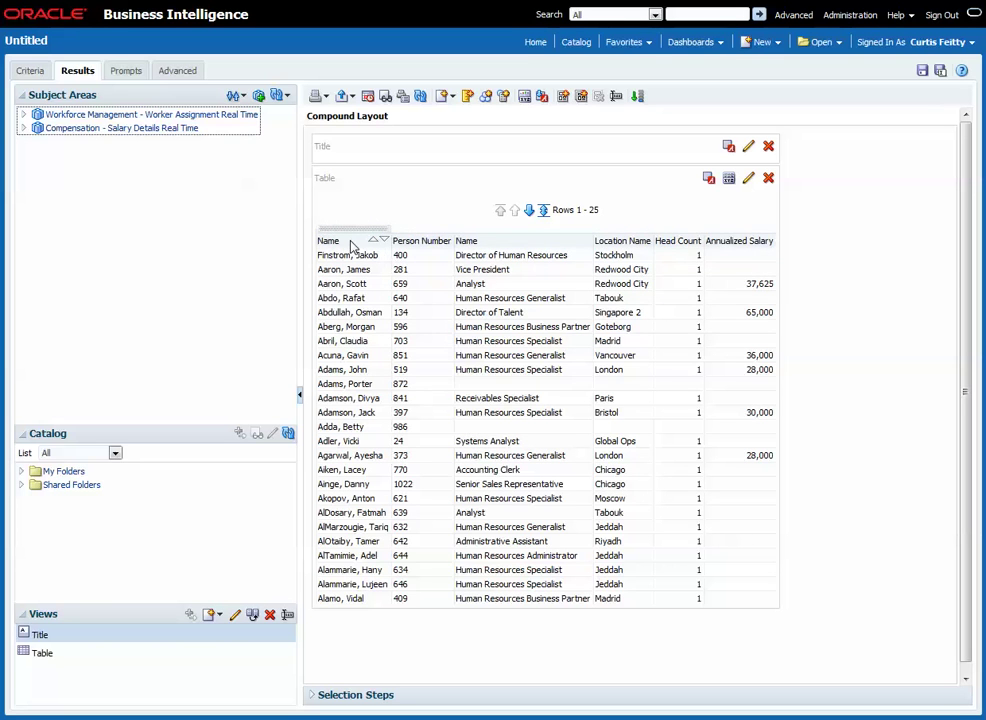
left_click(24, 130)
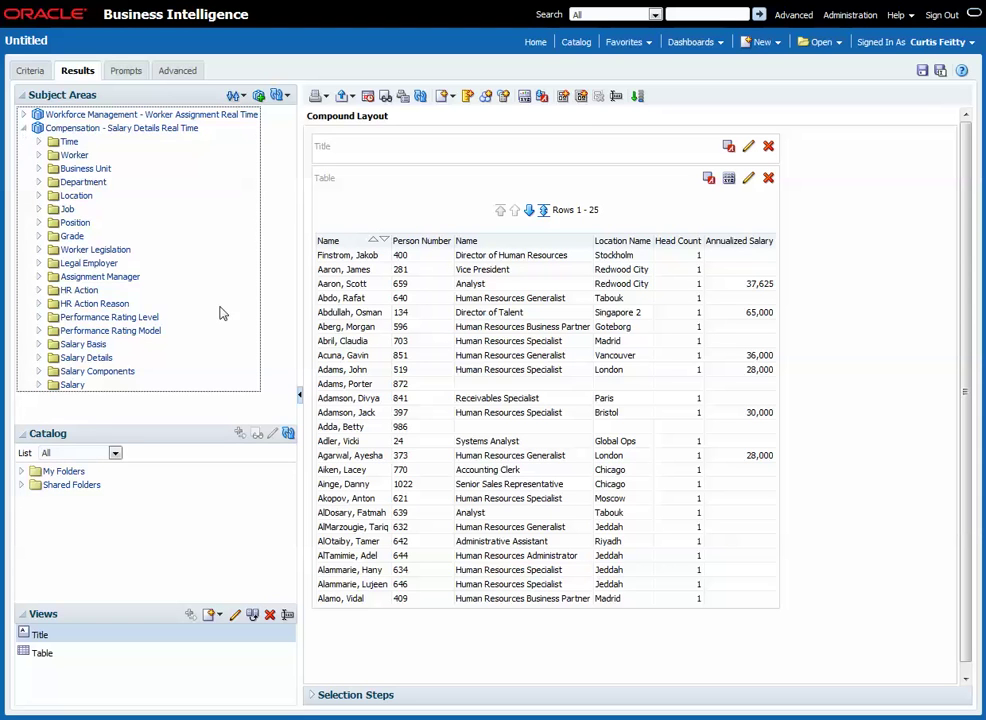
left_click(31, 71)
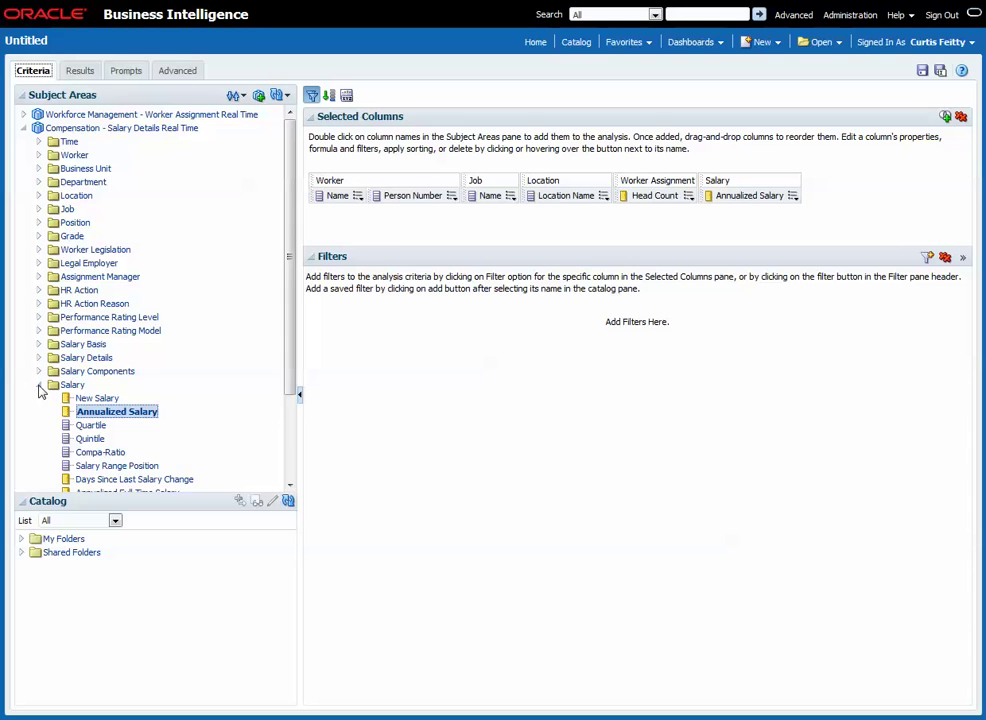
left_click(39, 385)
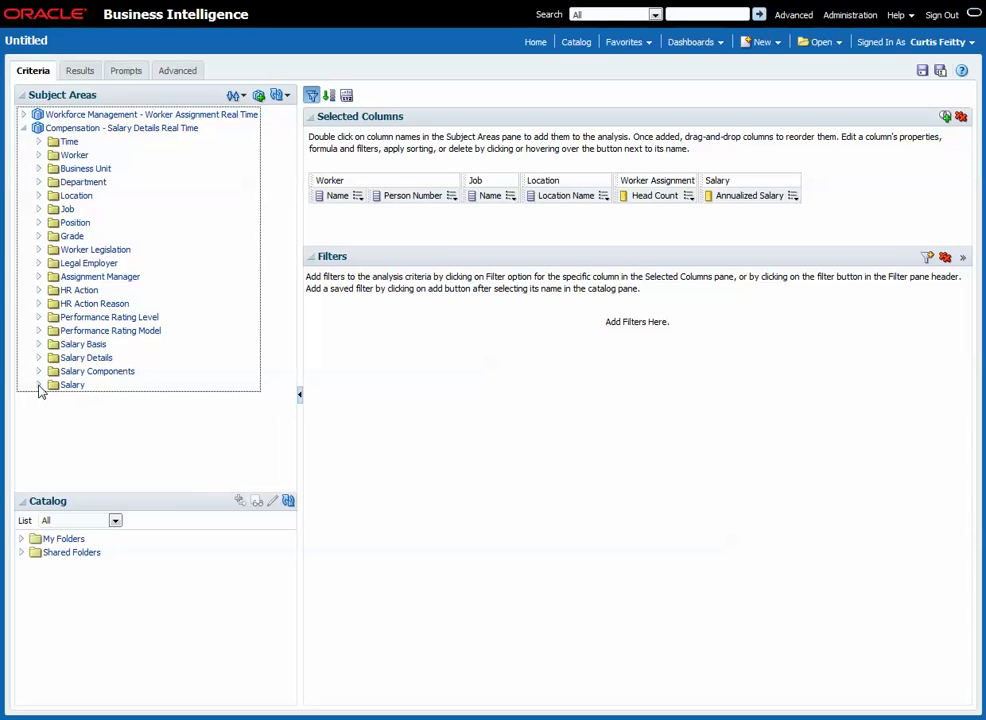
left_click(24, 128)
Add Workforce Management - Person Real Time as a third subject area and expand it.
left_click(258, 96)
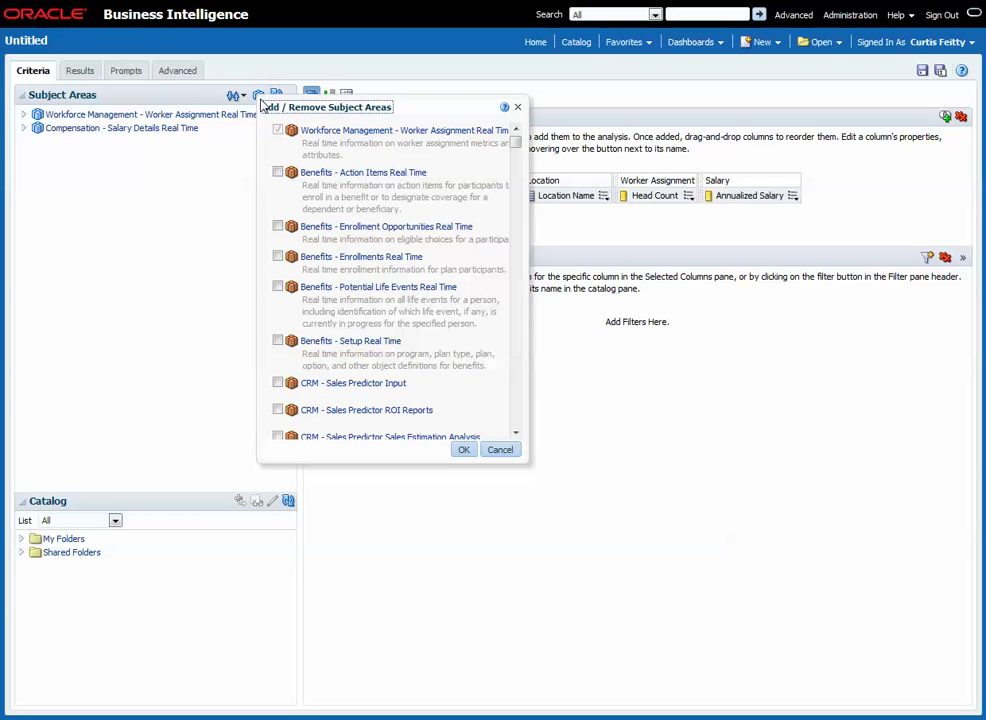
left_click_drag(515, 143, 515, 411)
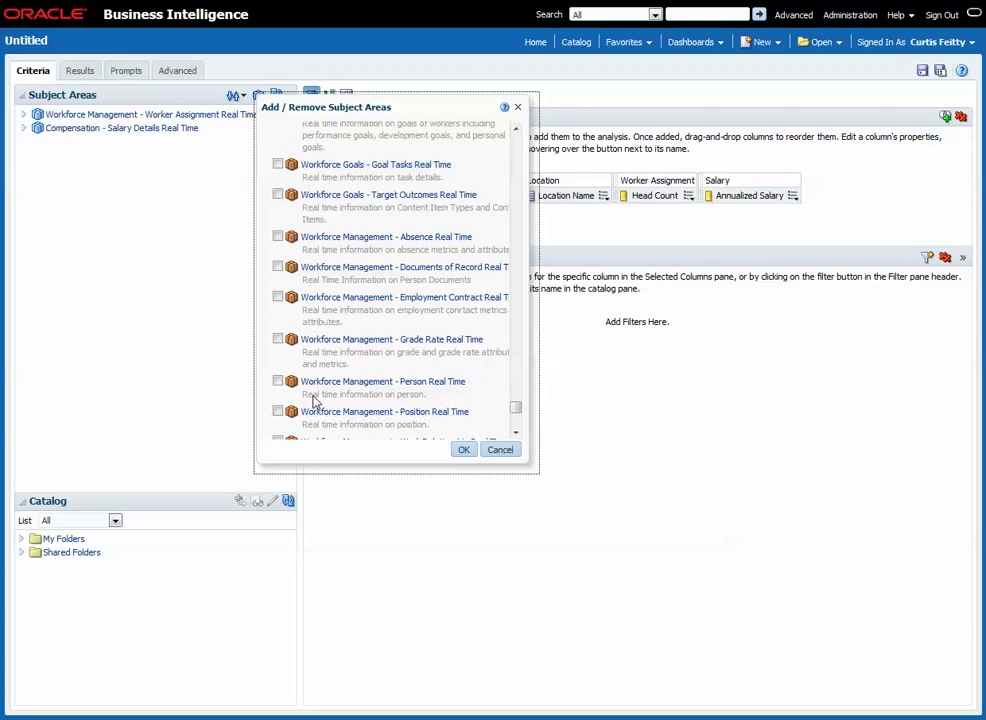
left_click(278, 381)
left_click(464, 451)
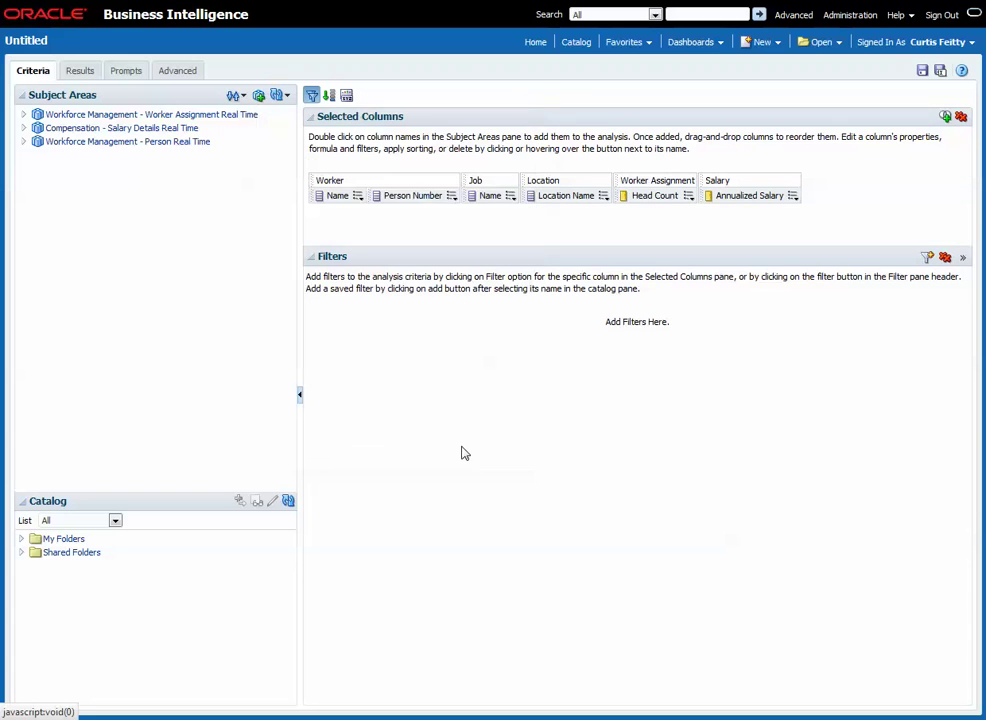
left_click(23, 143)
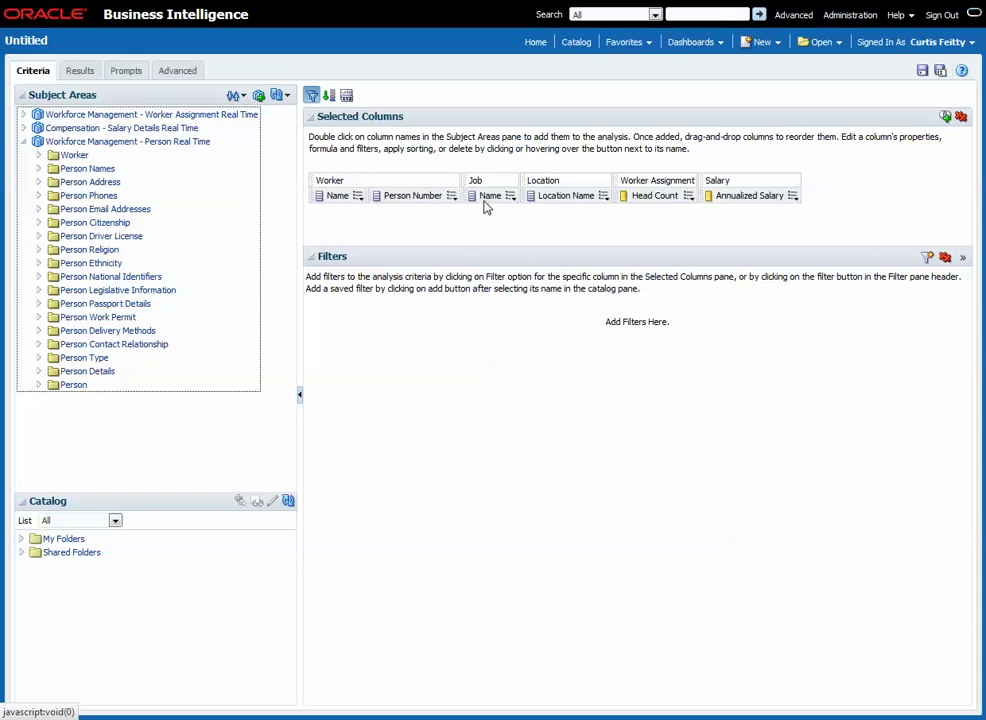
left_click(451, 195)
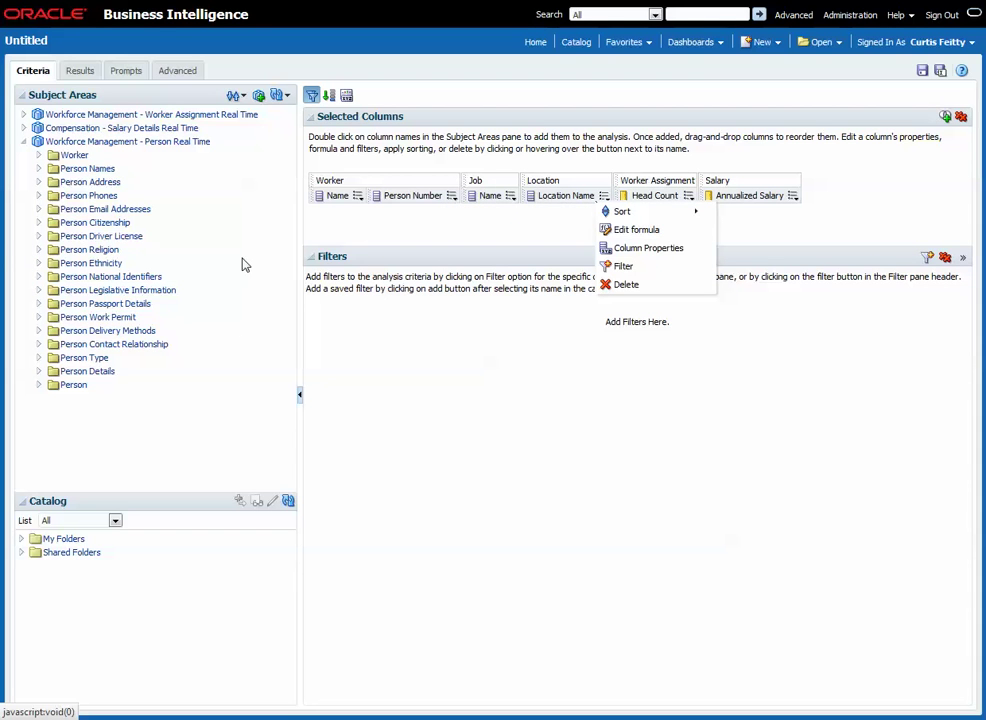
Add Person Count from the Person folder as the seventh selected column.
left_click(39, 386)
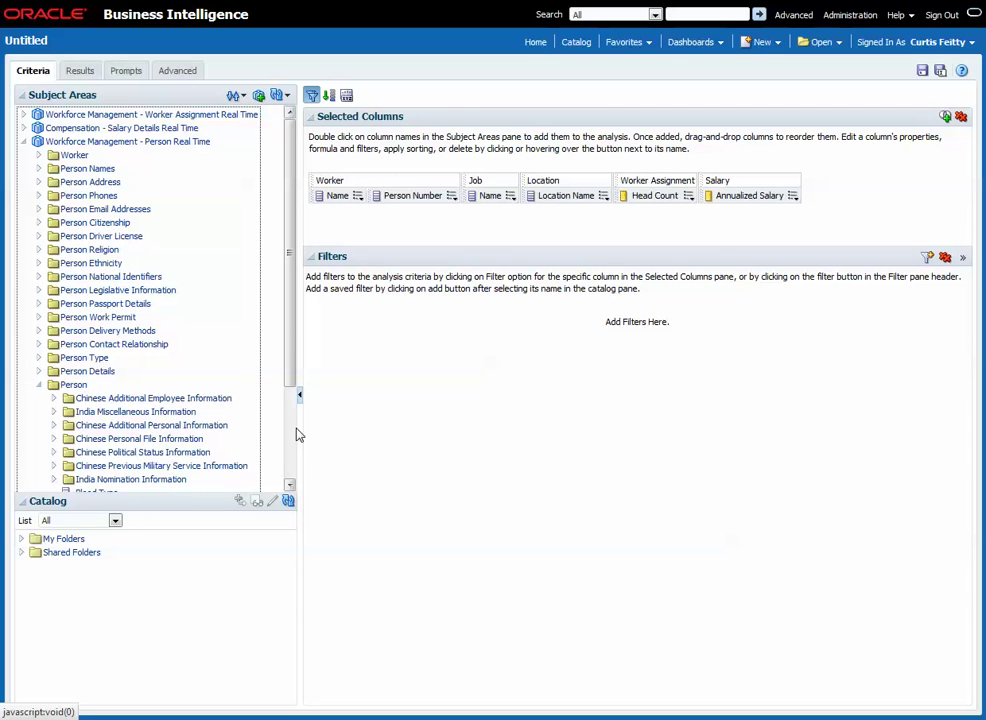
scroll(229, 438, "down", 3)
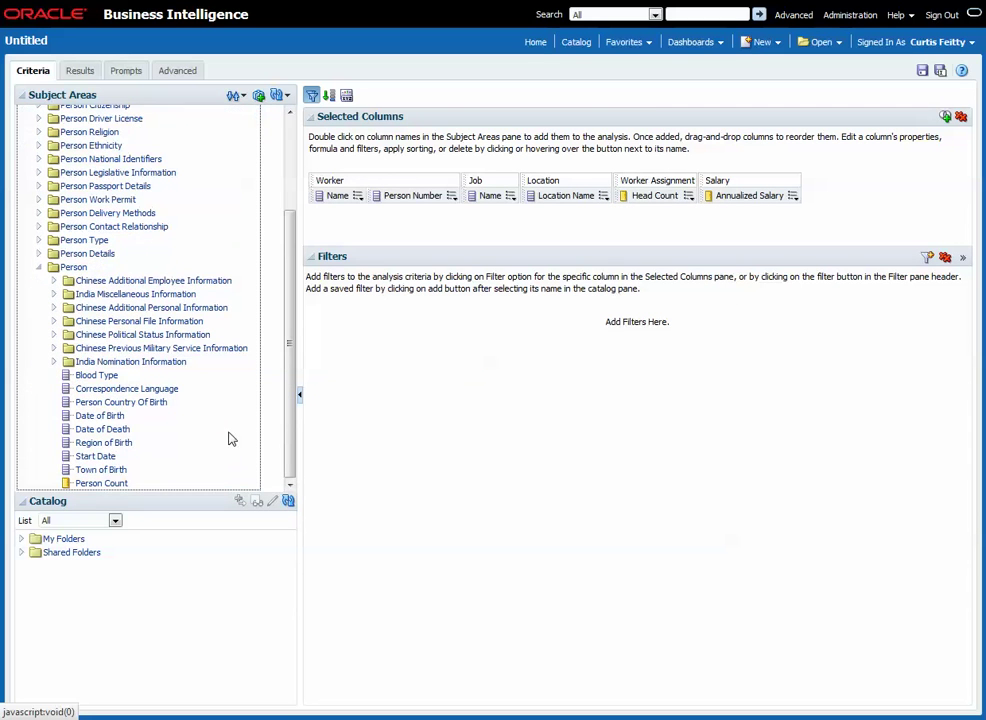
double_click(89, 487)
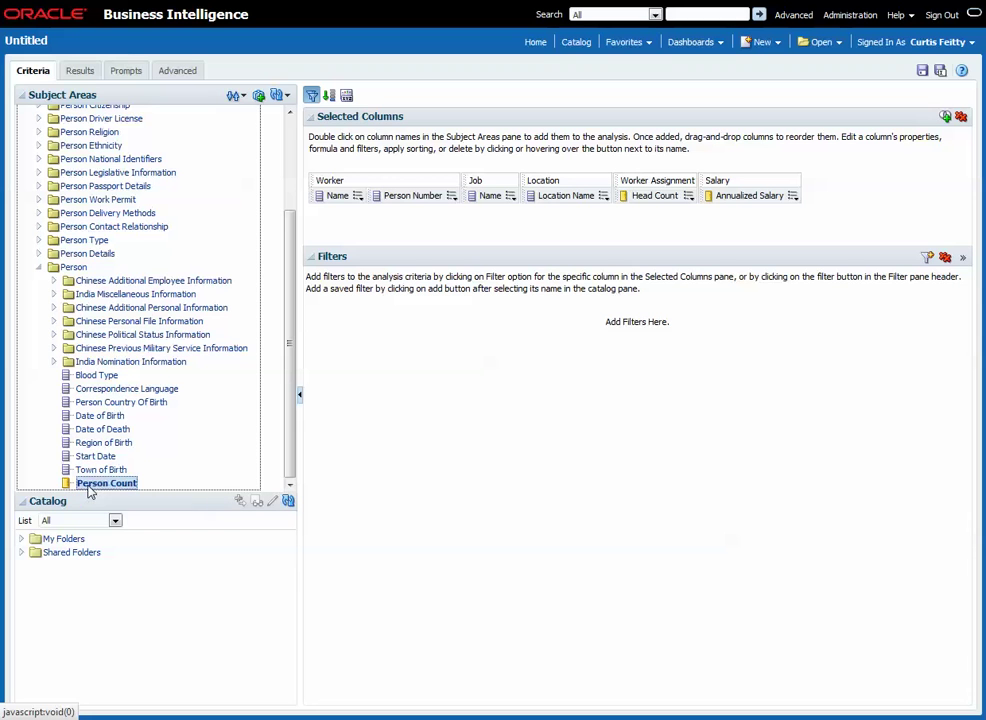
left_click(40, 268)
Hide the Person Count column via its Column Properties Column Format settings.
left_click(881, 197)
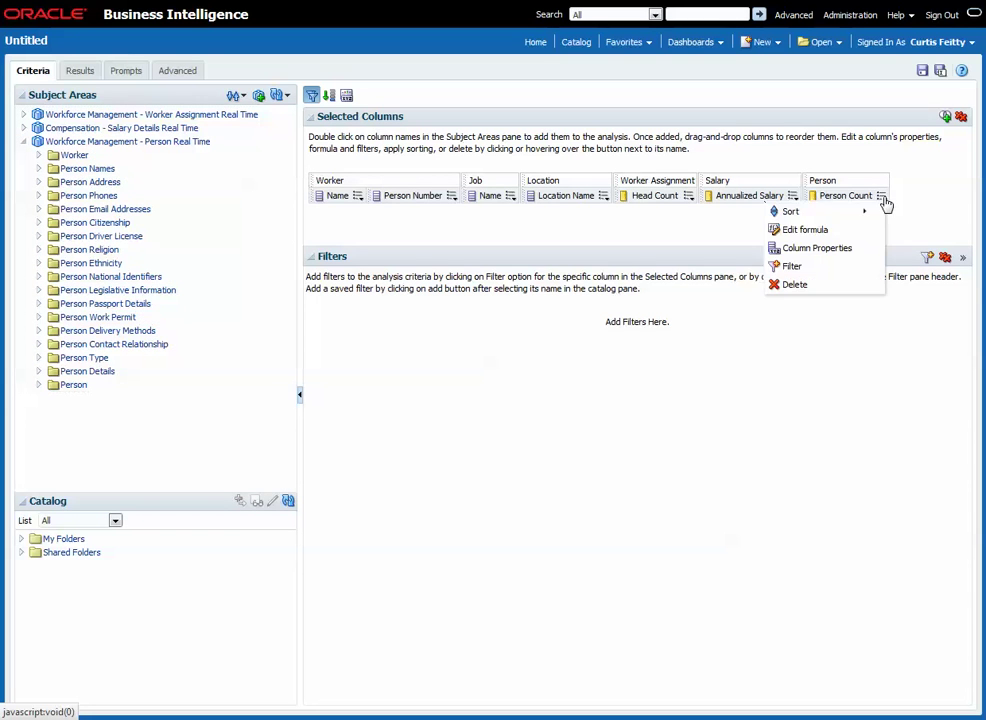
left_click(845, 247)
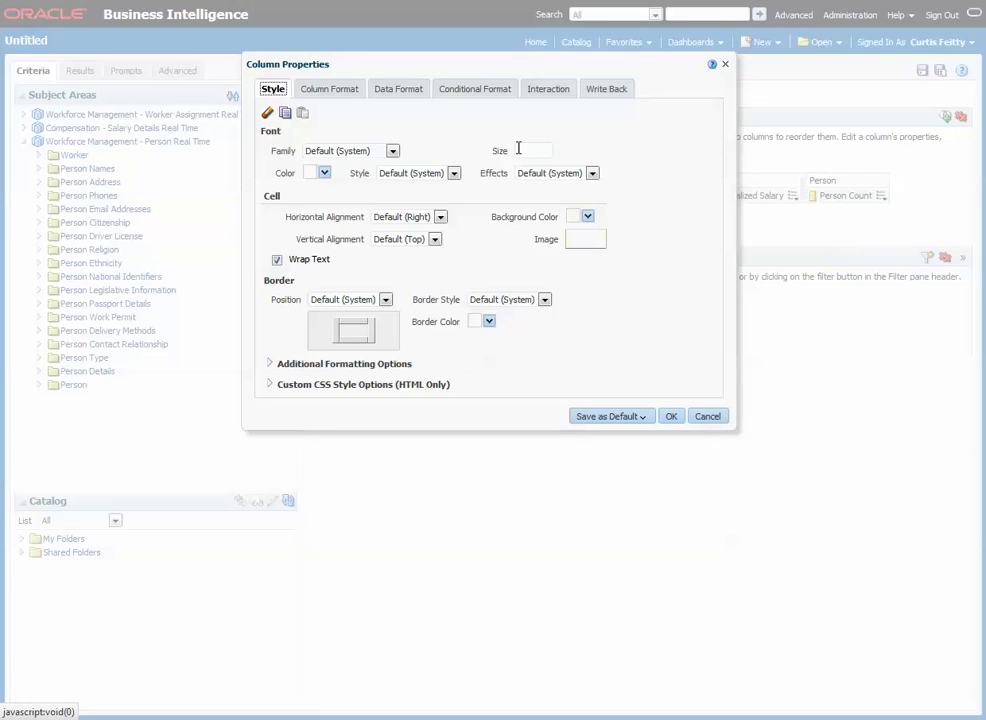
left_click(333, 90)
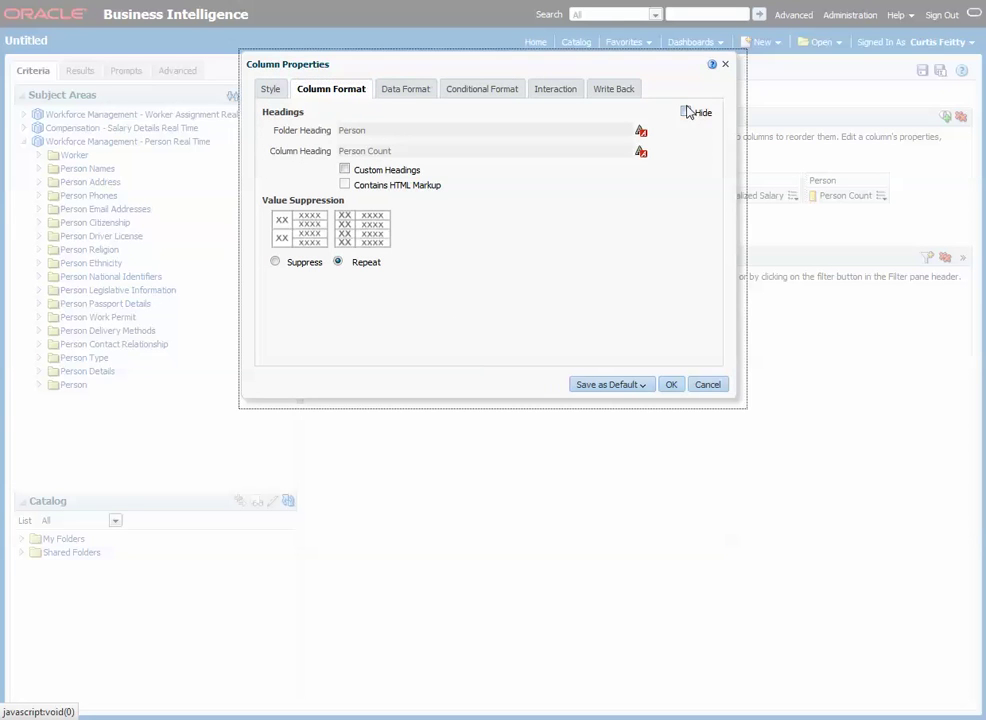
left_click(686, 112)
left_click(671, 384)
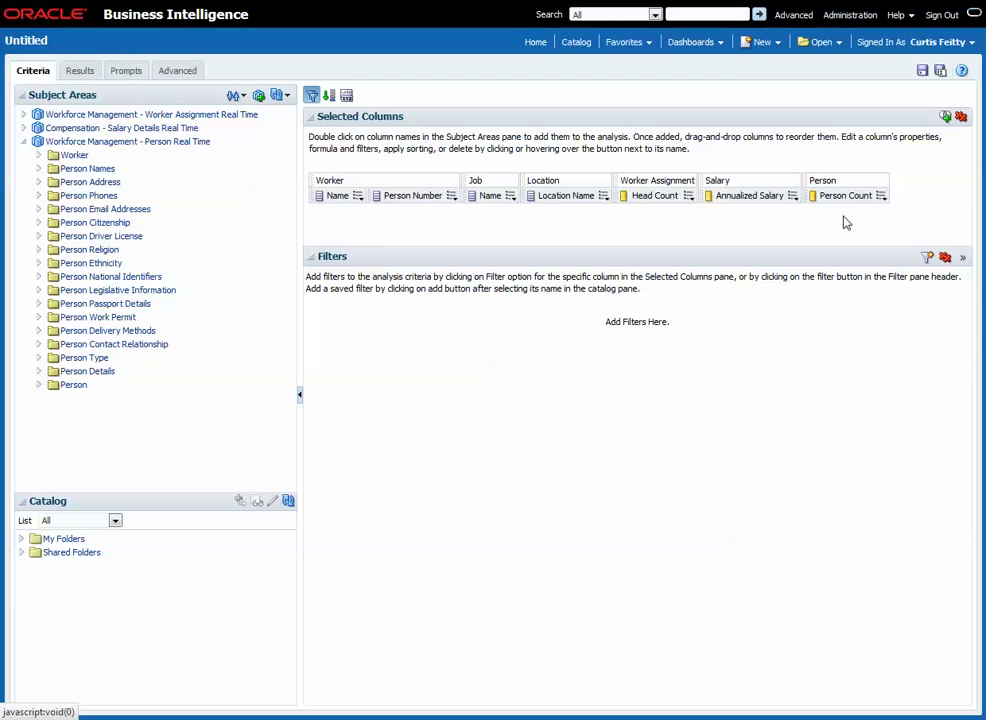
left_click(37, 265)
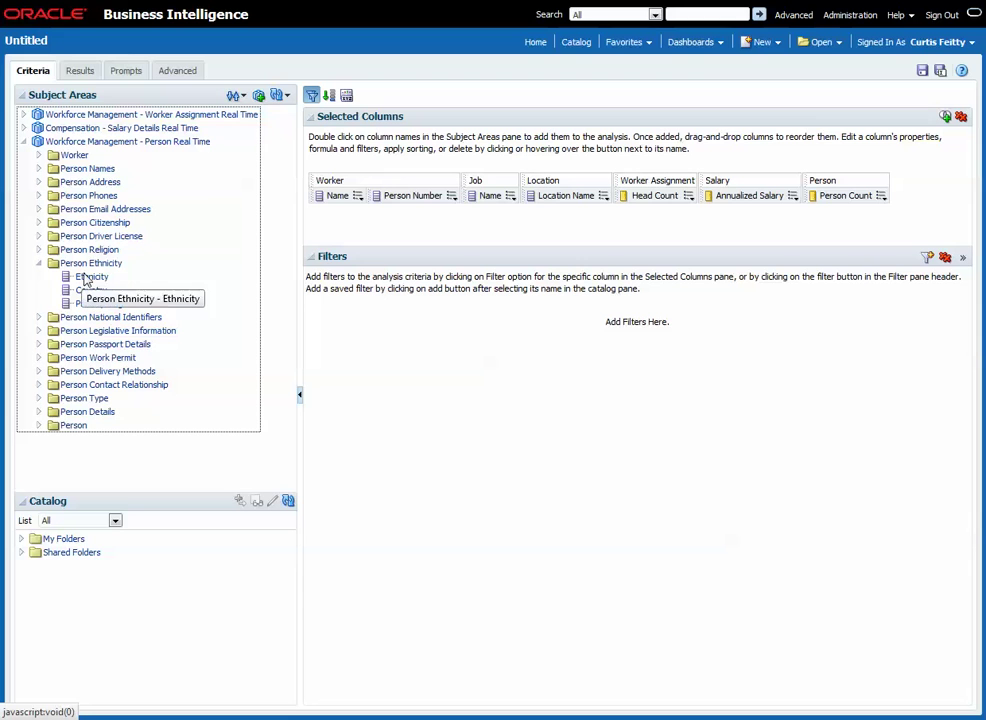
Add Ethnicity from Person Ethnicity after Person Count and run the analysis.
double_click(90, 277)
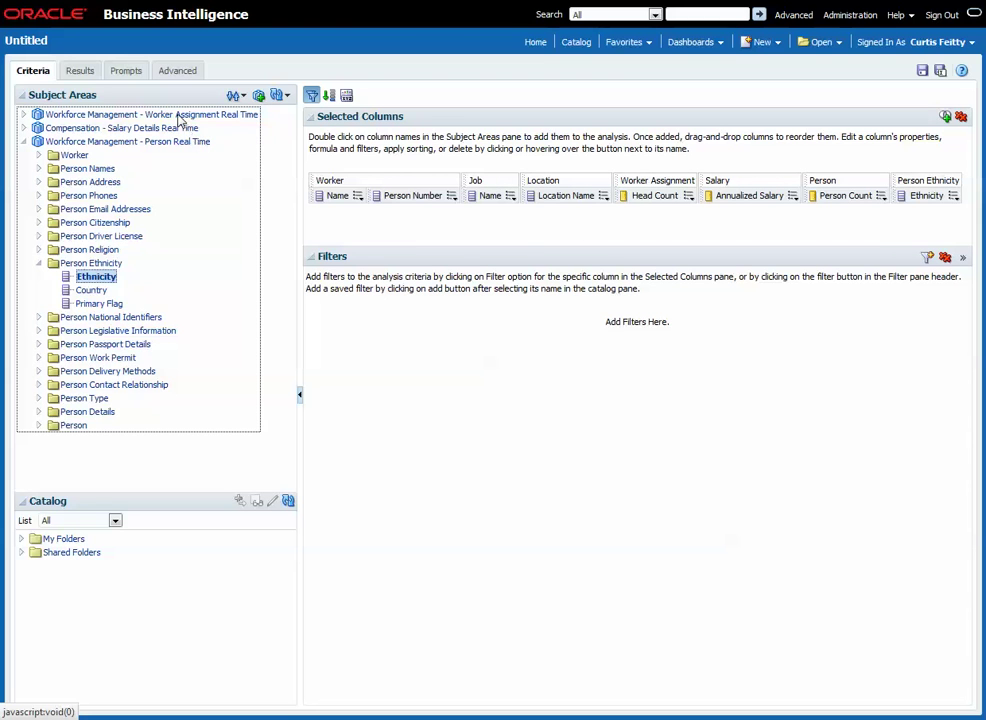
left_click(39, 263)
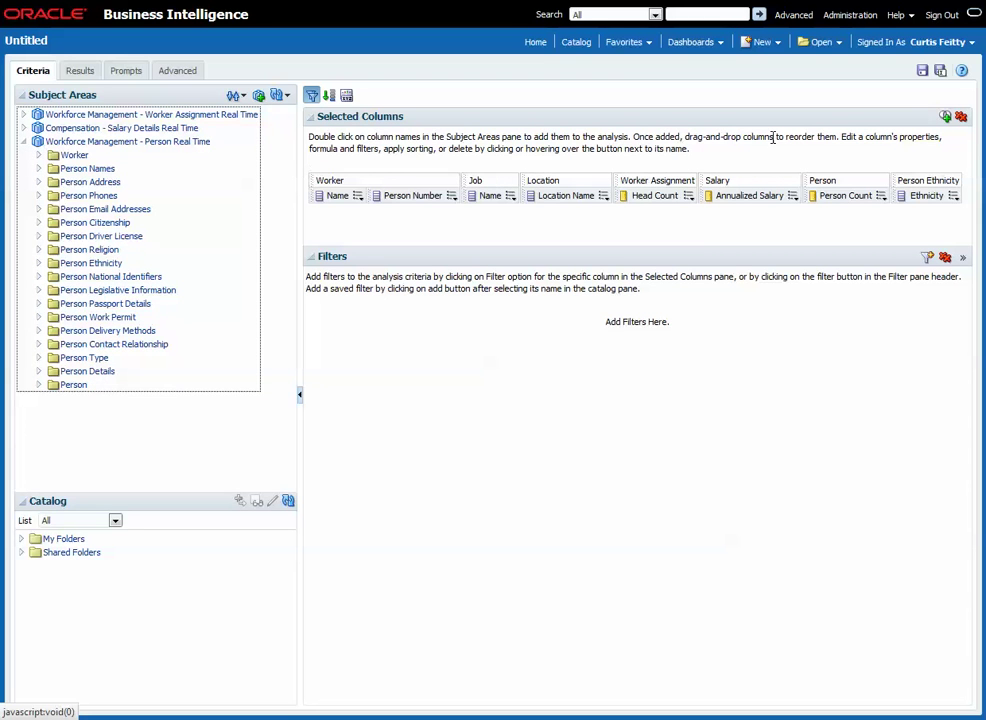
left_click(881, 195)
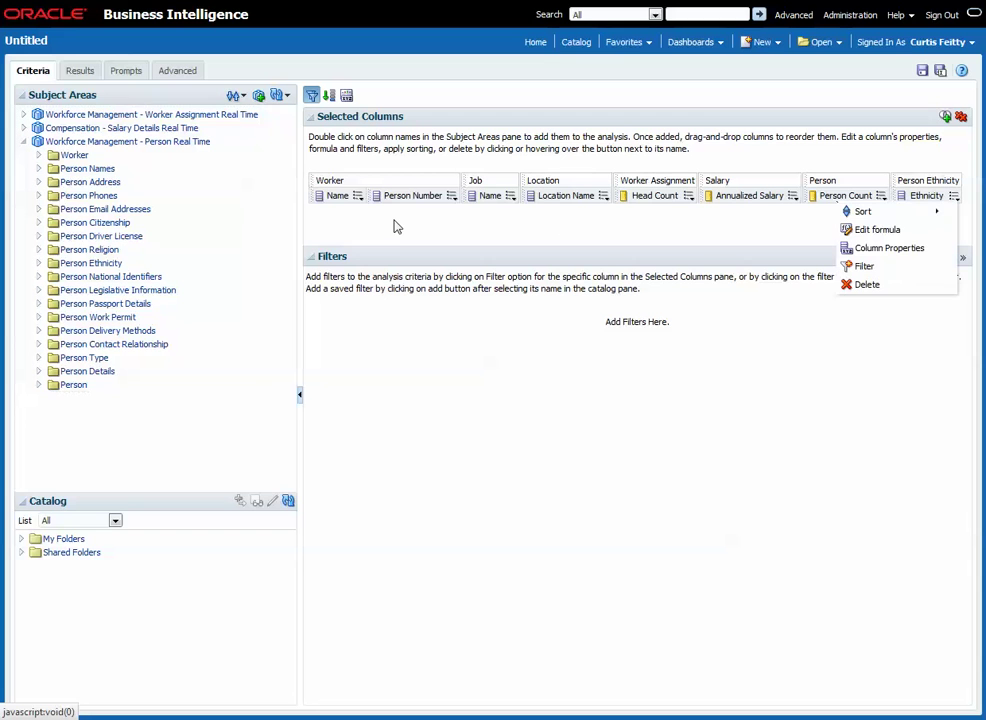
left_click(80, 71)
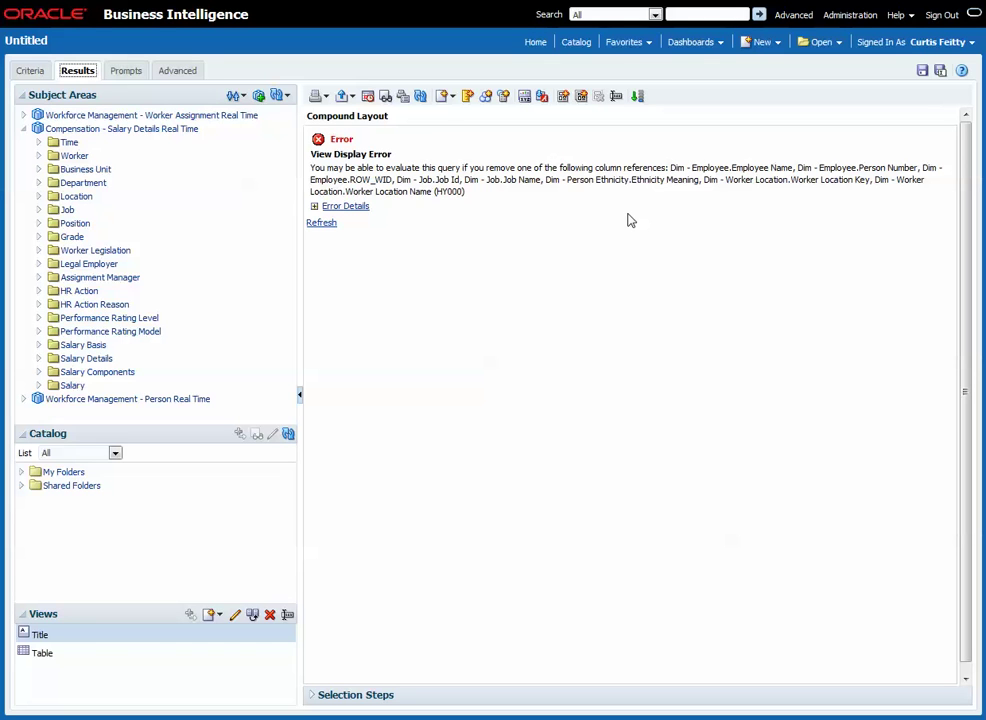
Open the Advanced tab to inspect the issued SQL after the display error.
left_click(176, 74)
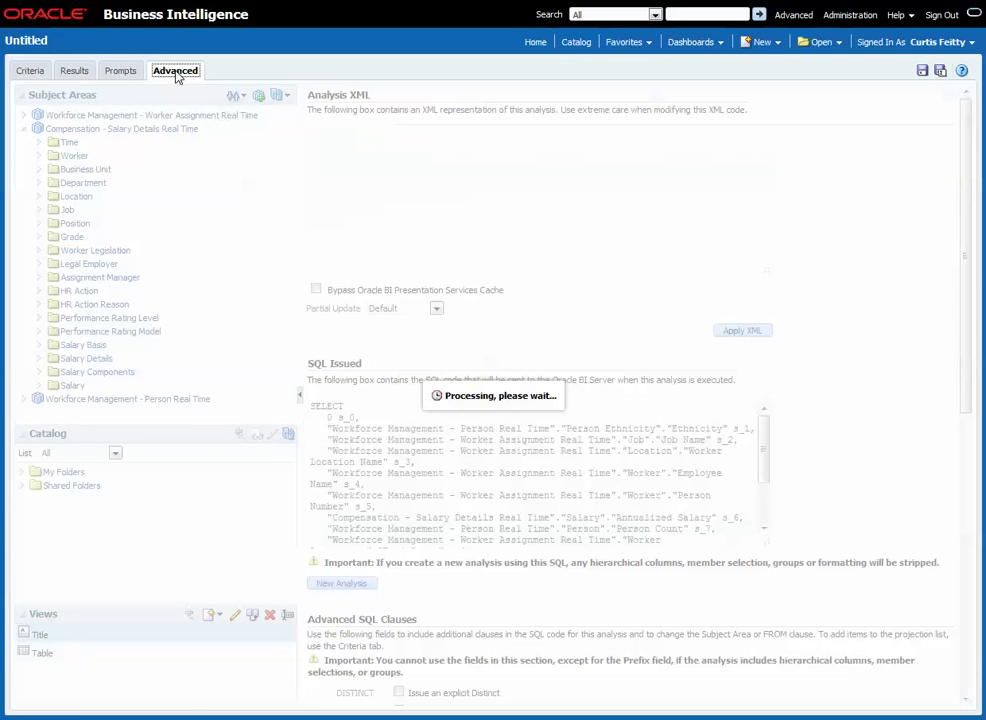
Enable 'Show Total value for all measures on unrelated dimensions' and apply the SQL.
scroll(243, 521, "down", 3)
scroll(243, 521, "down", 1)
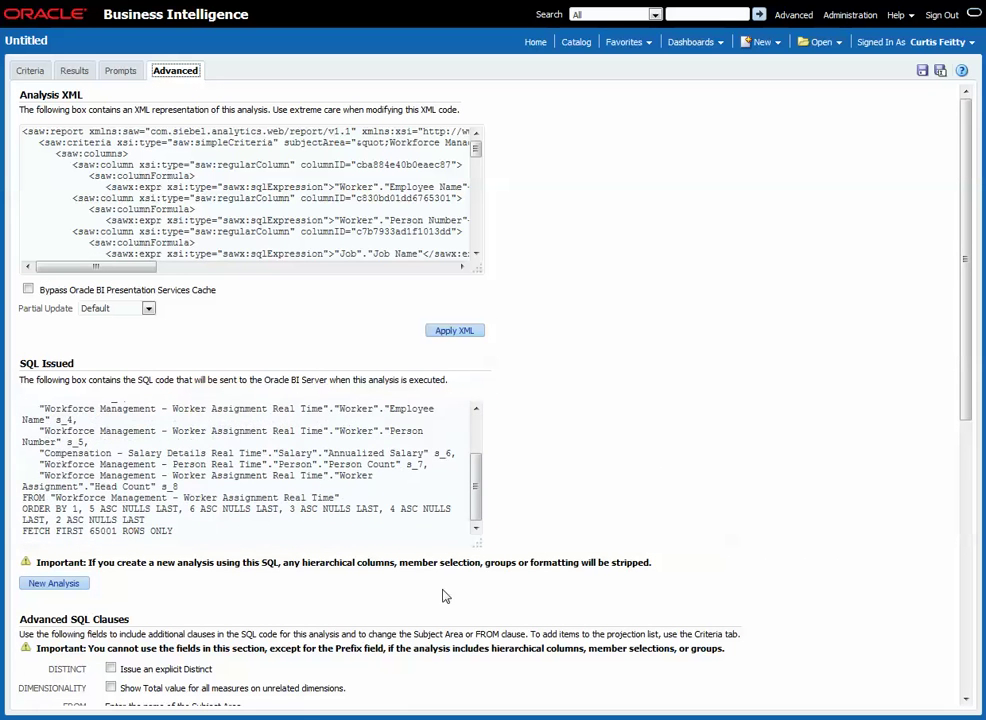
left_click(111, 688)
left_click_drag(962, 372, 930, 657)
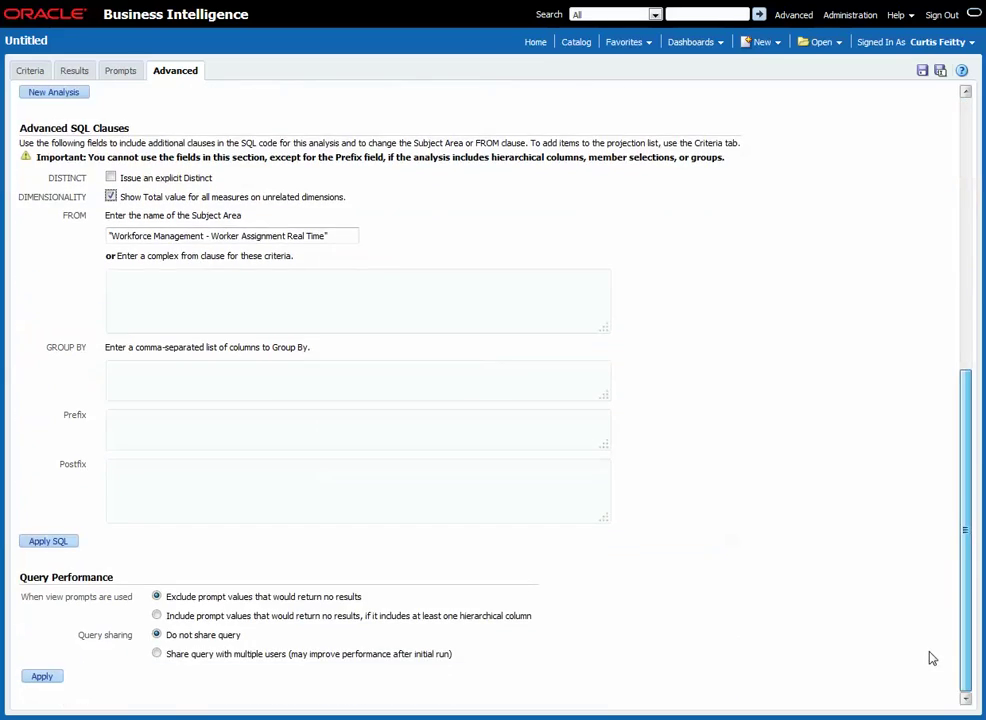
left_click(44, 543)
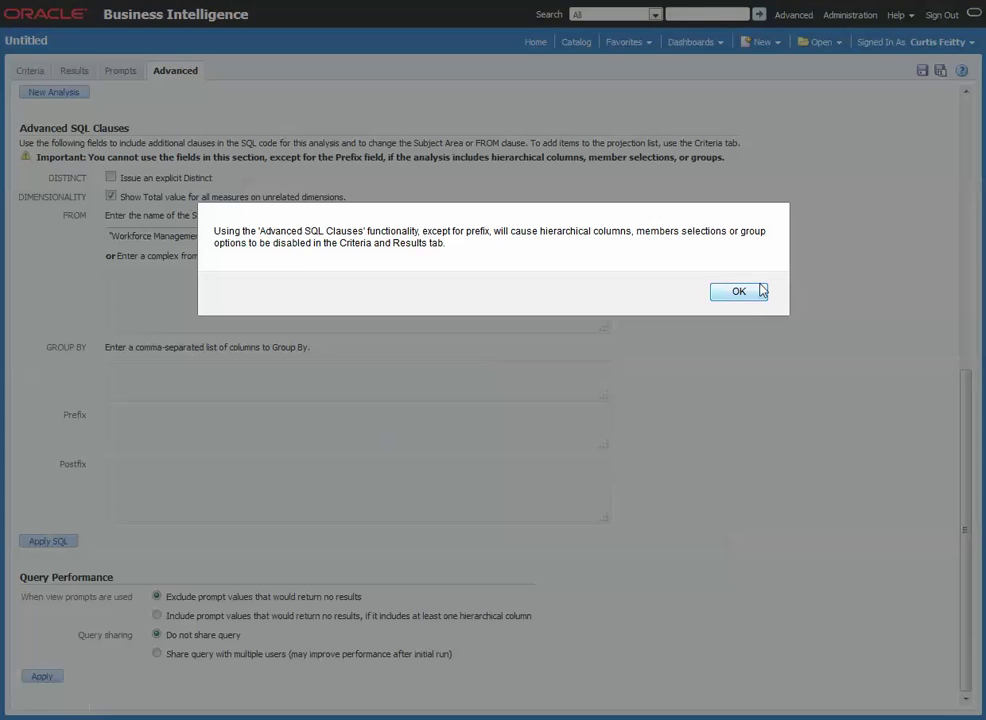
left_click(739, 292)
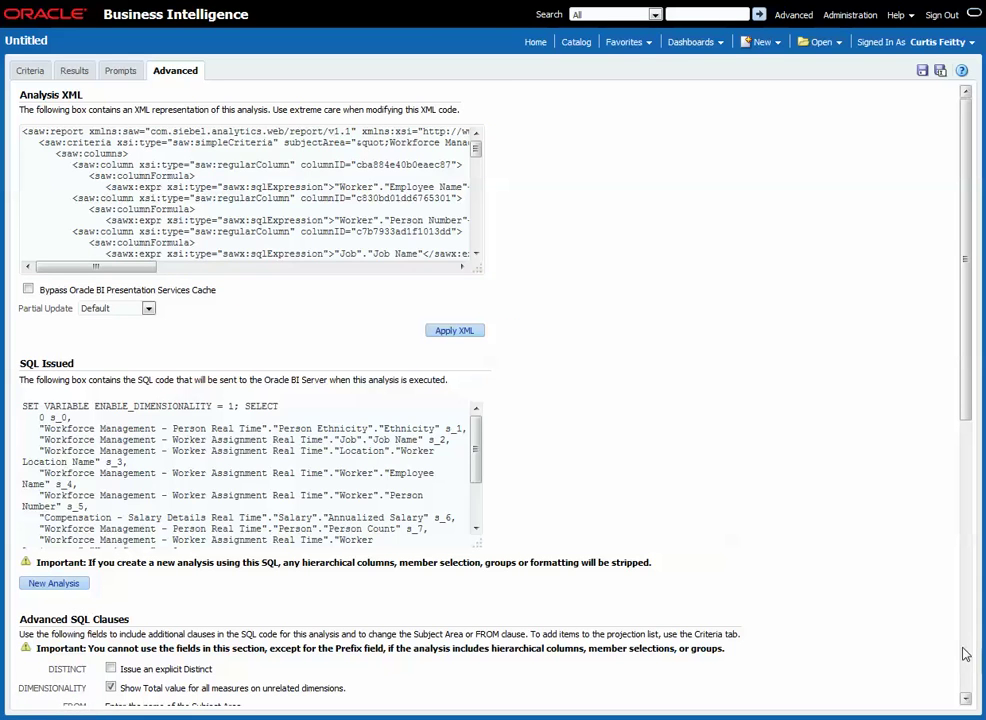
scroll(962, 654, "down", 5)
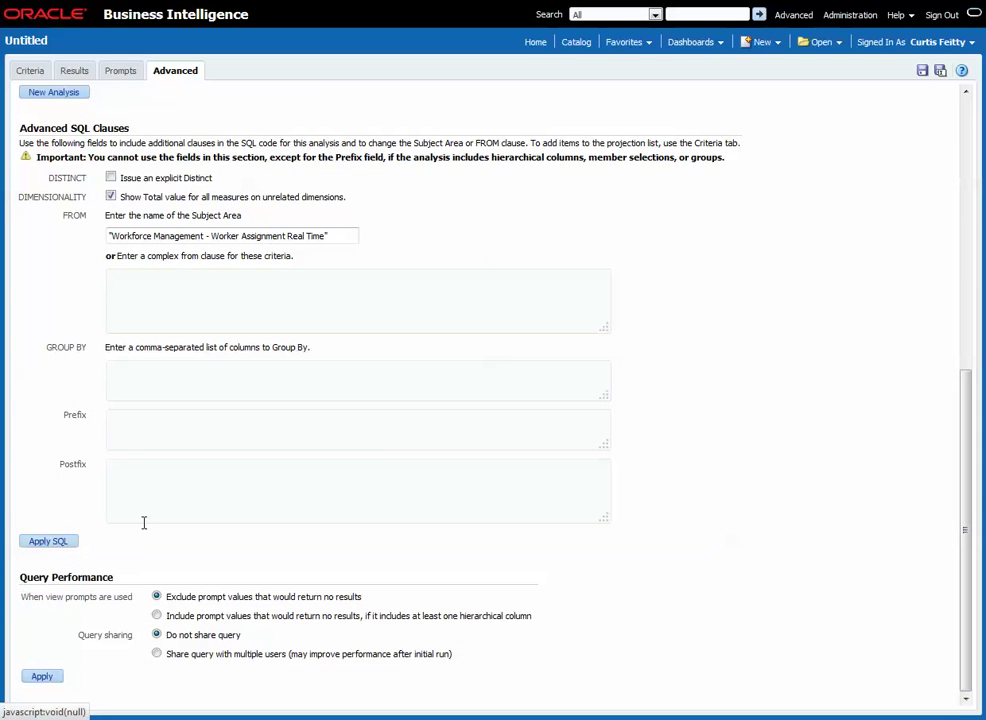
left_click(77, 72)
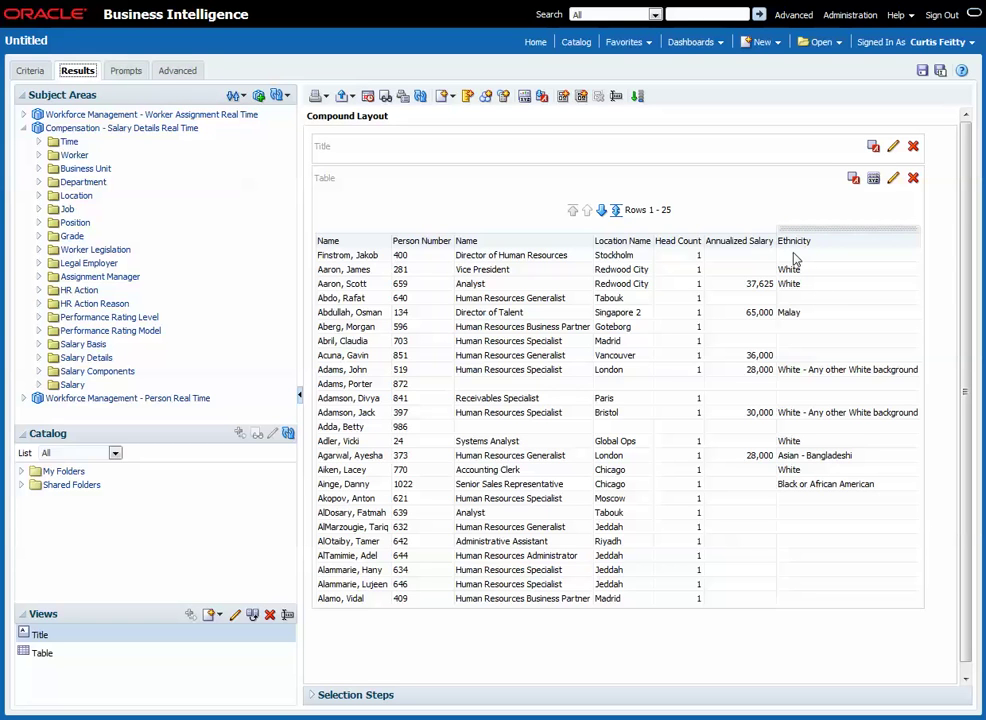
Review the result rows of workers with job, location, head count, Annualized Salary and Ethnicity.
mouse_move(795, 249)
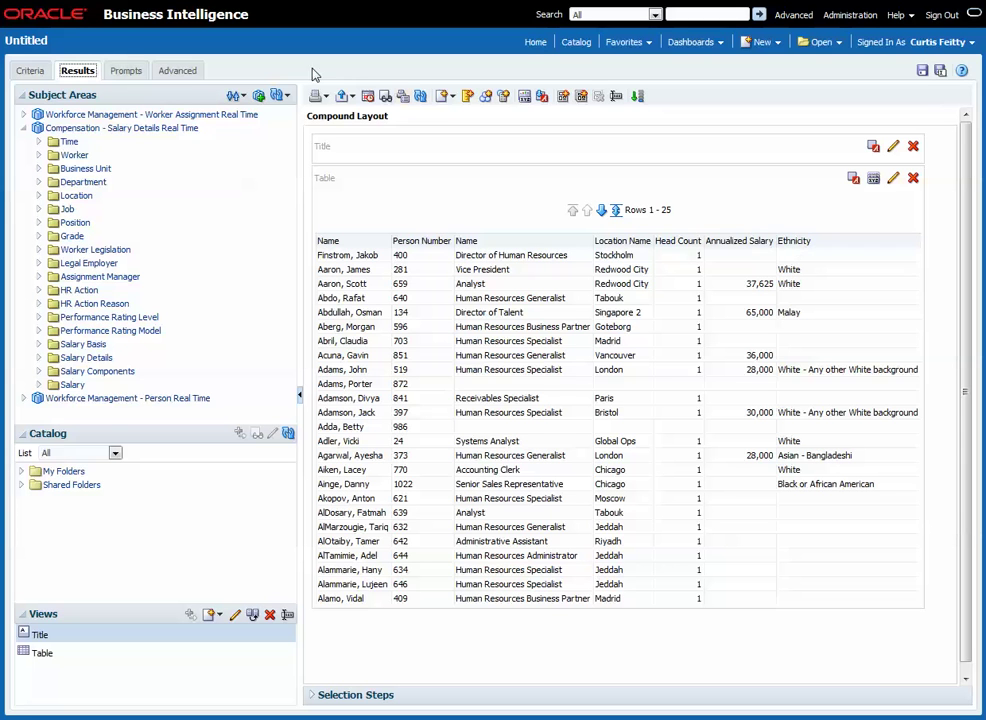
Return to the Advanced settings page to review the issued SQL starting with the dimensionality variable.
left_click(180, 72)
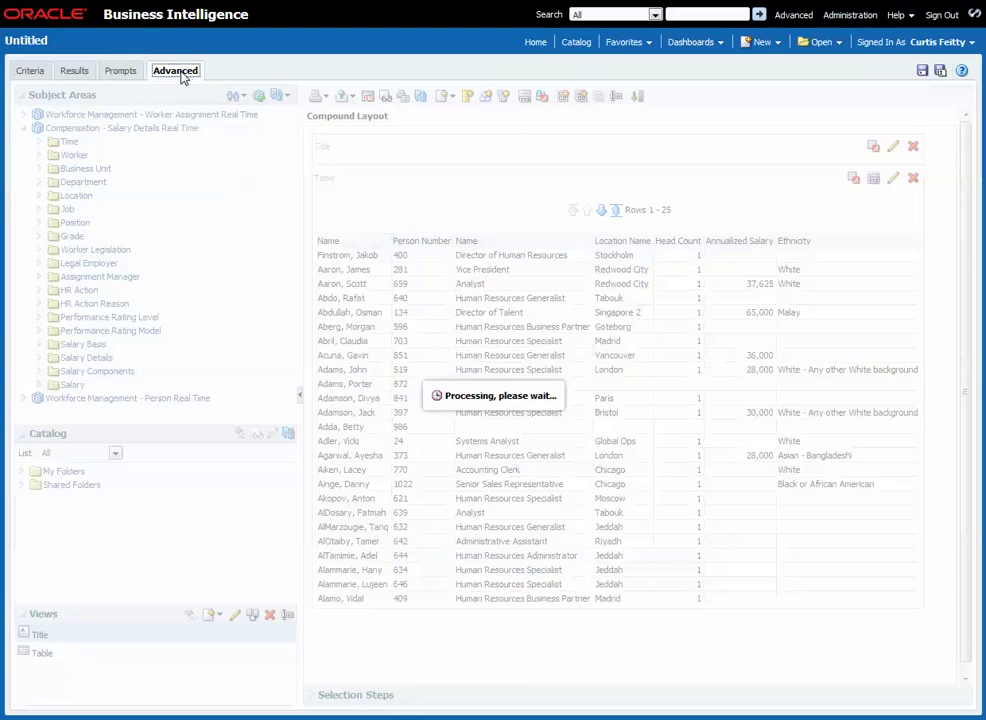